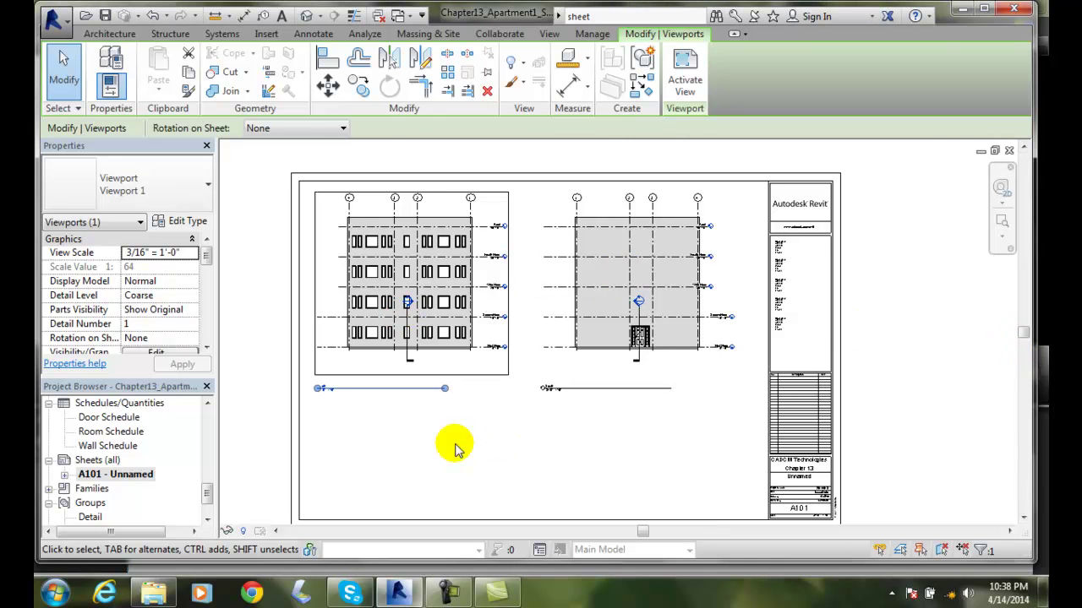
# - Try rotating the North viewport 90° clockwise on the sheet, then remove the rotation again
pyautogui.scroll(1, 457, 446)
pyautogui.scroll(1, 456, 446)
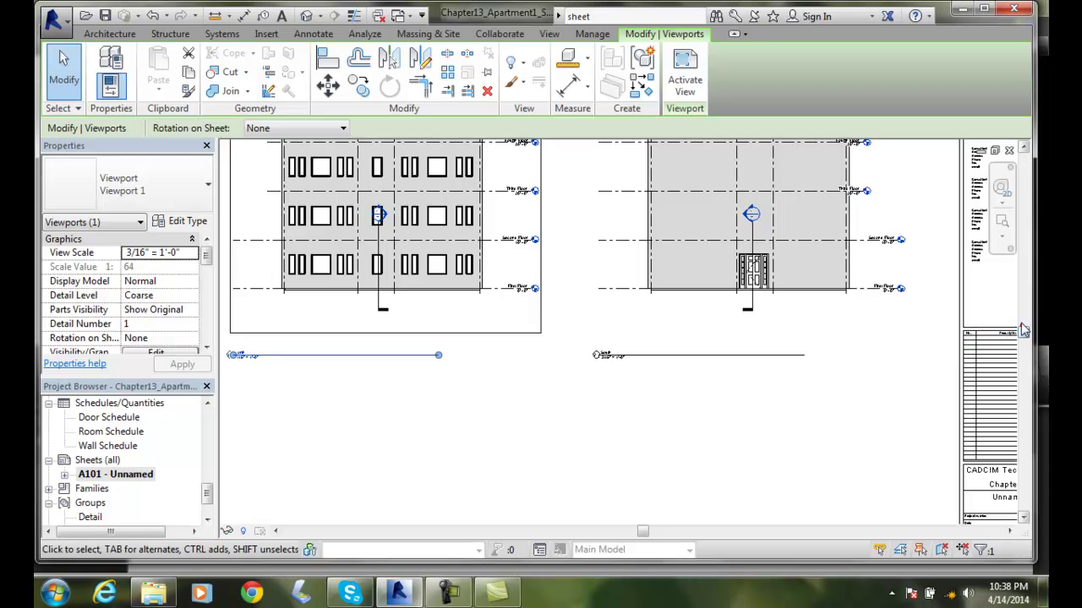
pyautogui.moveTo(1016, 281); pyautogui.dragTo(1023, 307, button='middle')
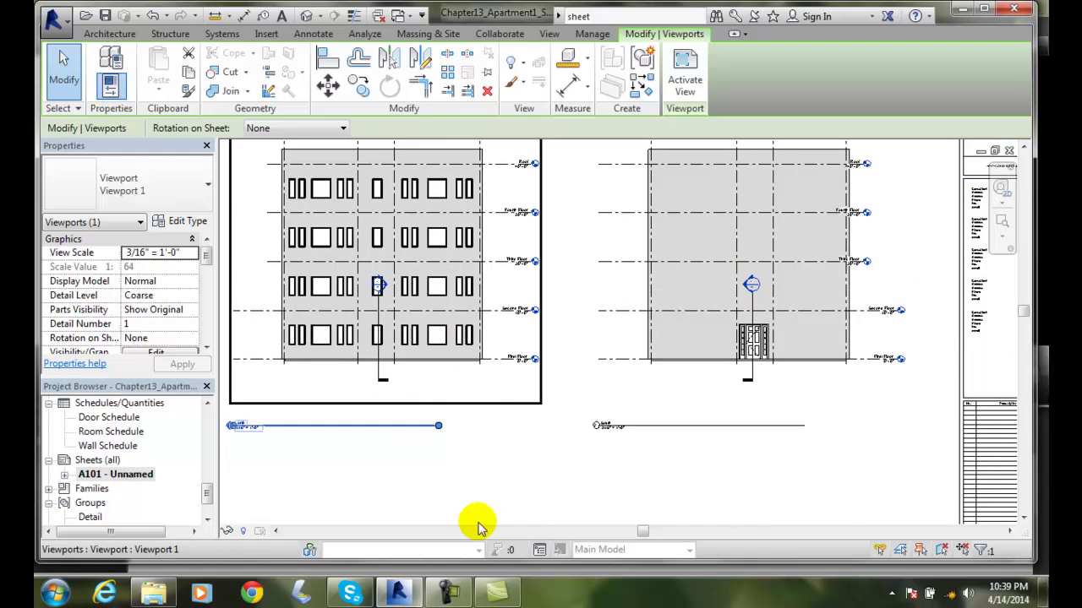
pyautogui.moveTo(640, 530); pyautogui.dragTo(586, 532)
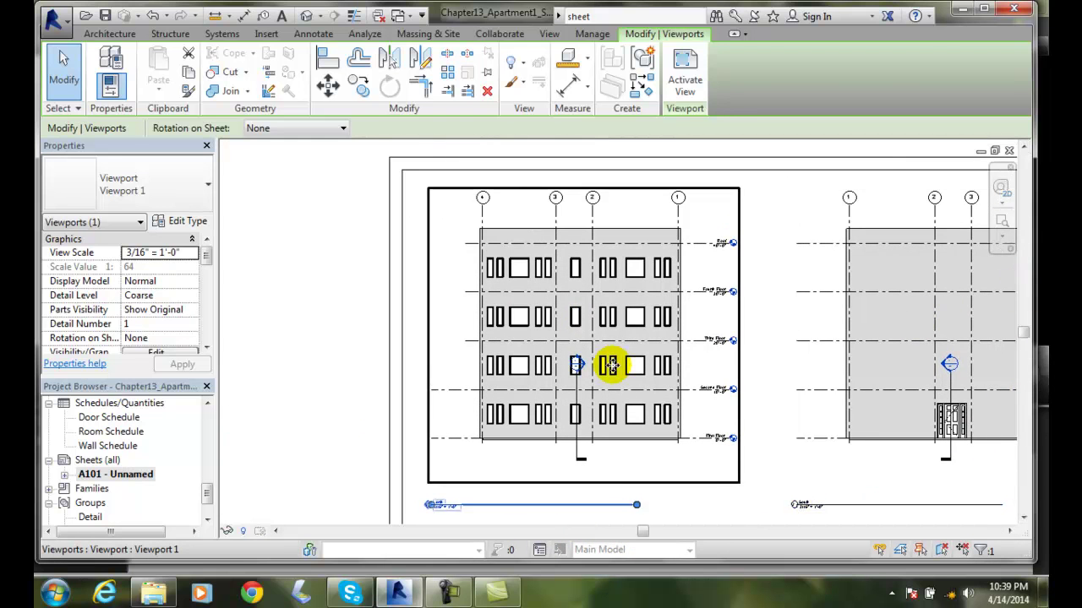
pyautogui.scroll(2, 507, 368)
pyautogui.scroll(1, 473, 366)
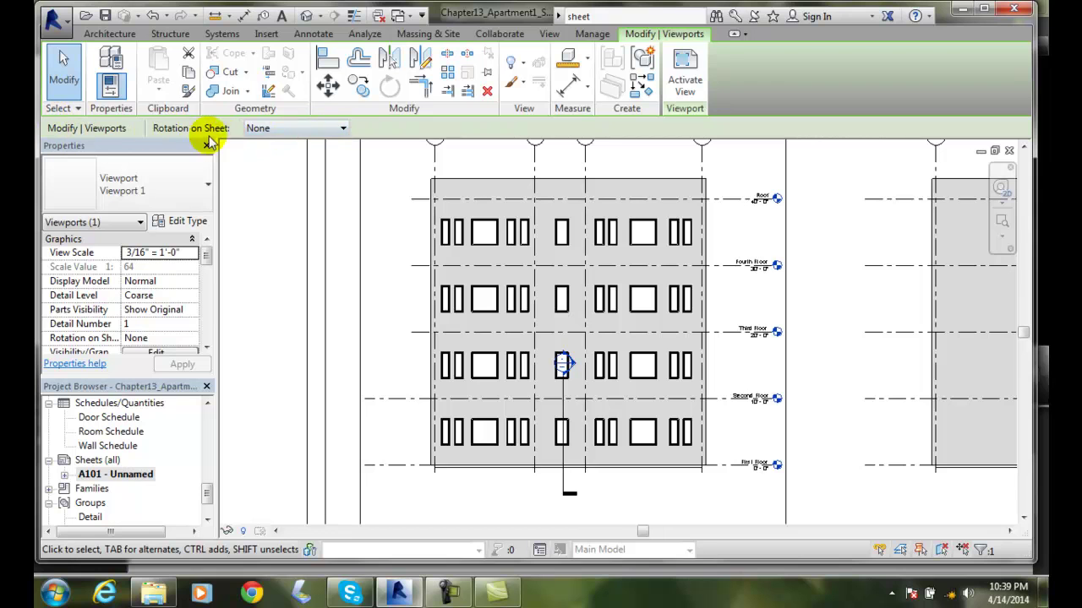
pyautogui.click(343, 129)
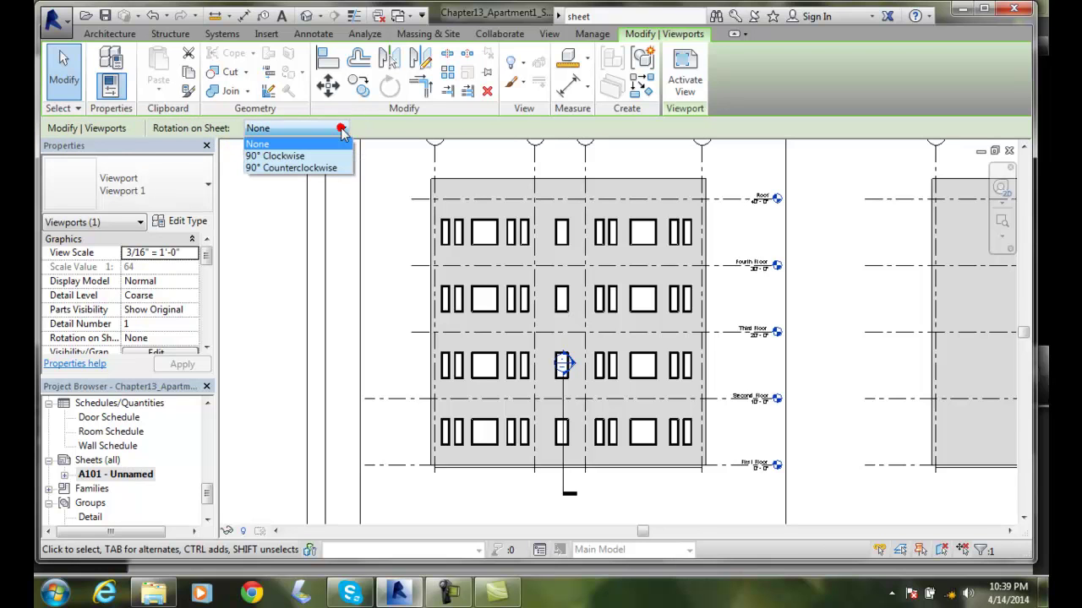
pyautogui.click(293, 158)
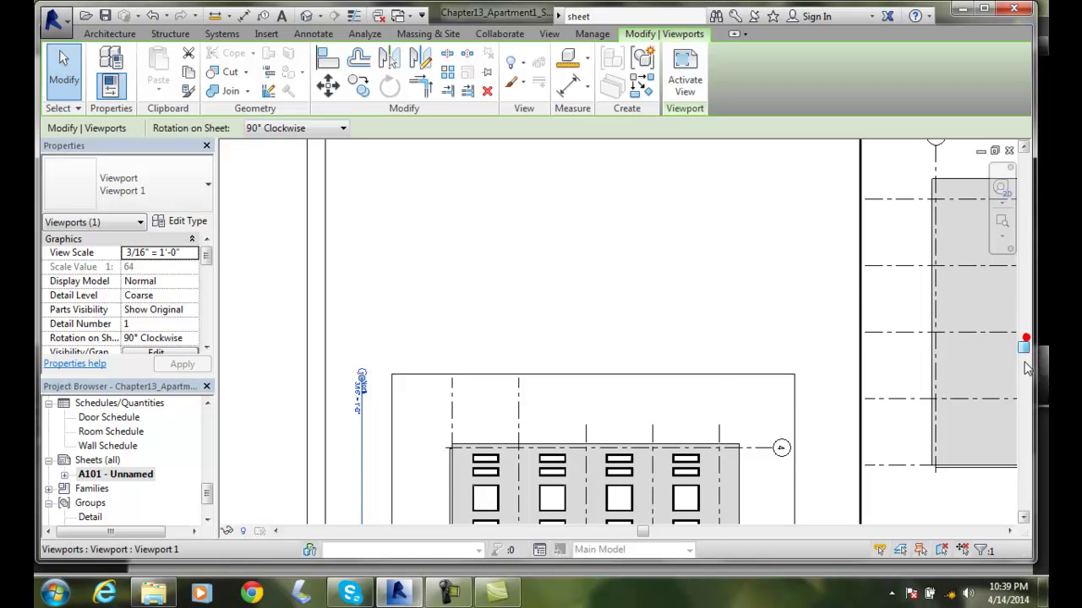
pyautogui.moveTo(1027, 368); pyautogui.dragTo(1031, 423)
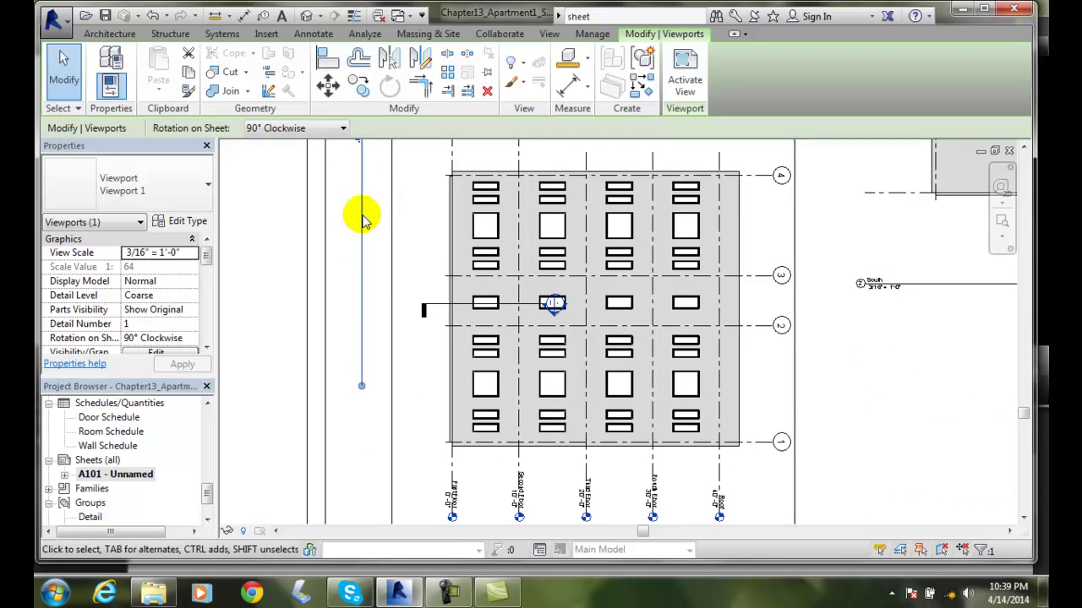
pyautogui.click(343, 127)
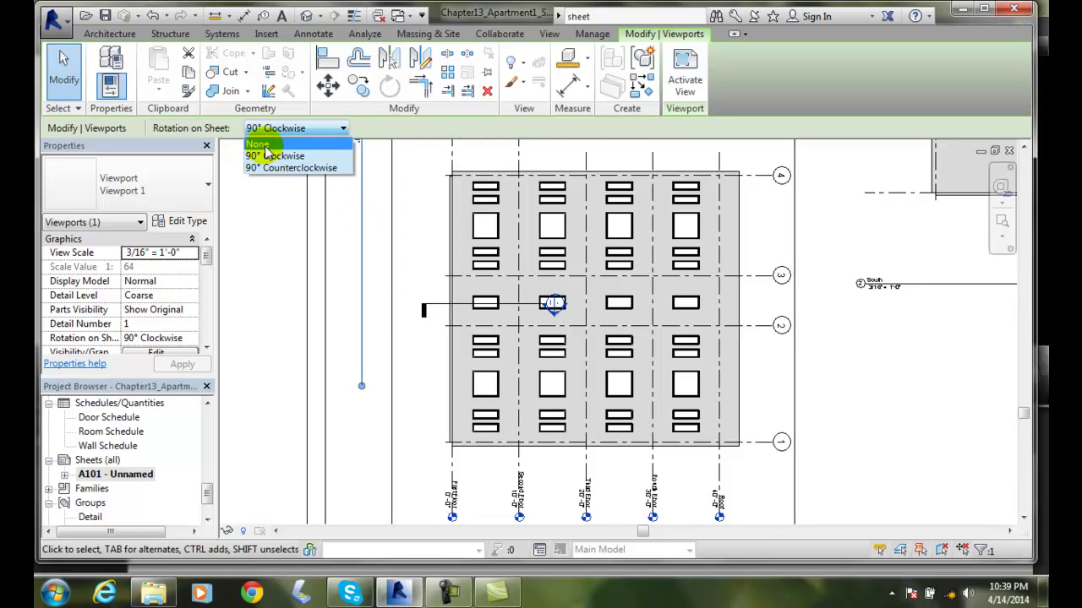
pyautogui.click(257, 144)
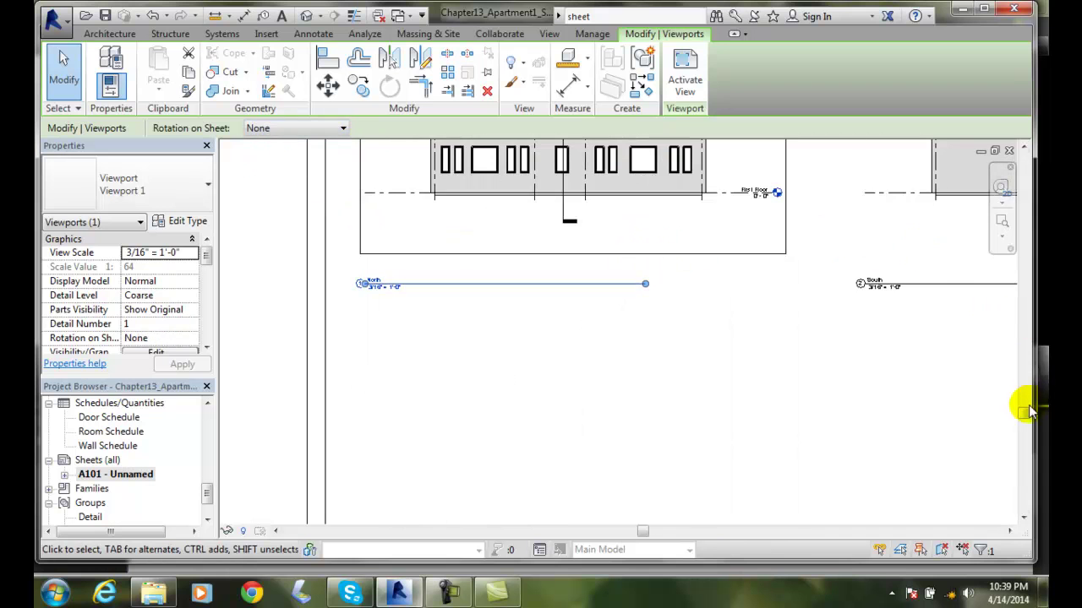
pyautogui.moveTo(1022, 420); pyautogui.dragTo(1023, 335)
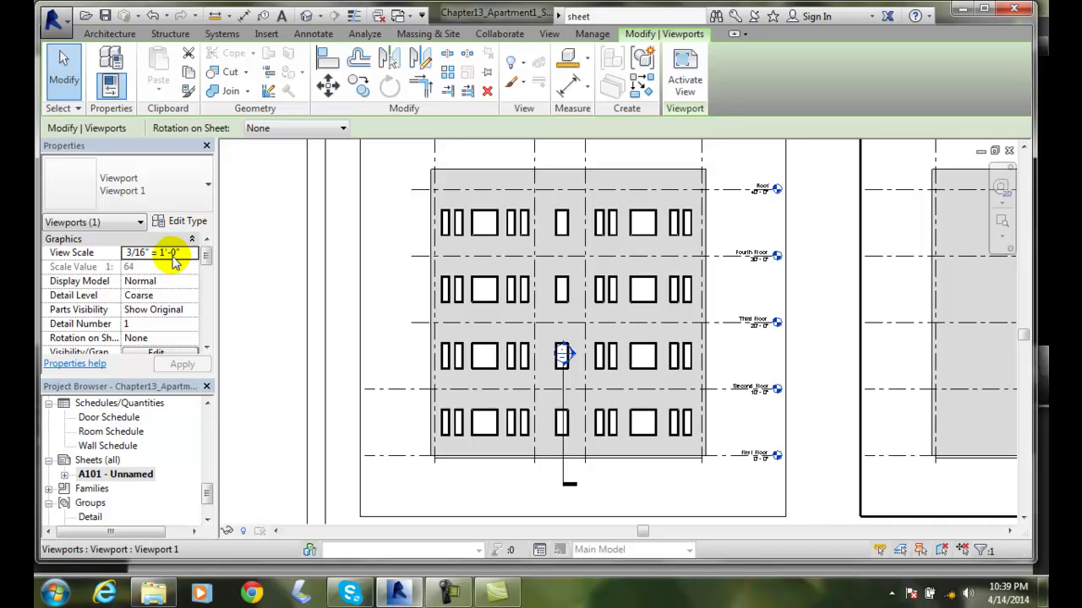
# - Keep the Normal display model, and switch detail level to Fine, then back to Coarse
pyautogui.click(179, 282)
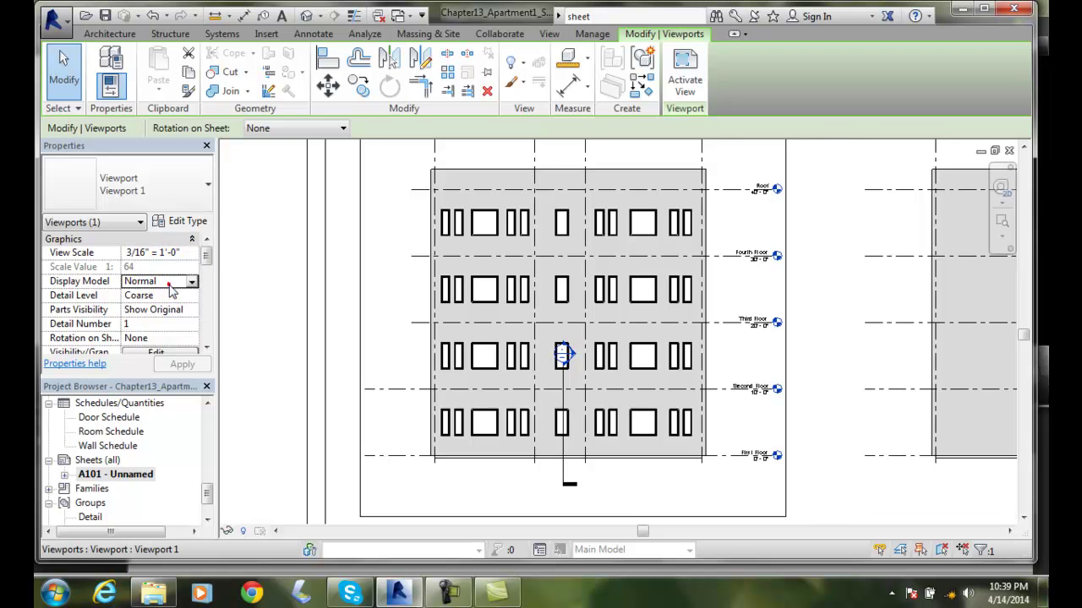
pyautogui.click(192, 282)
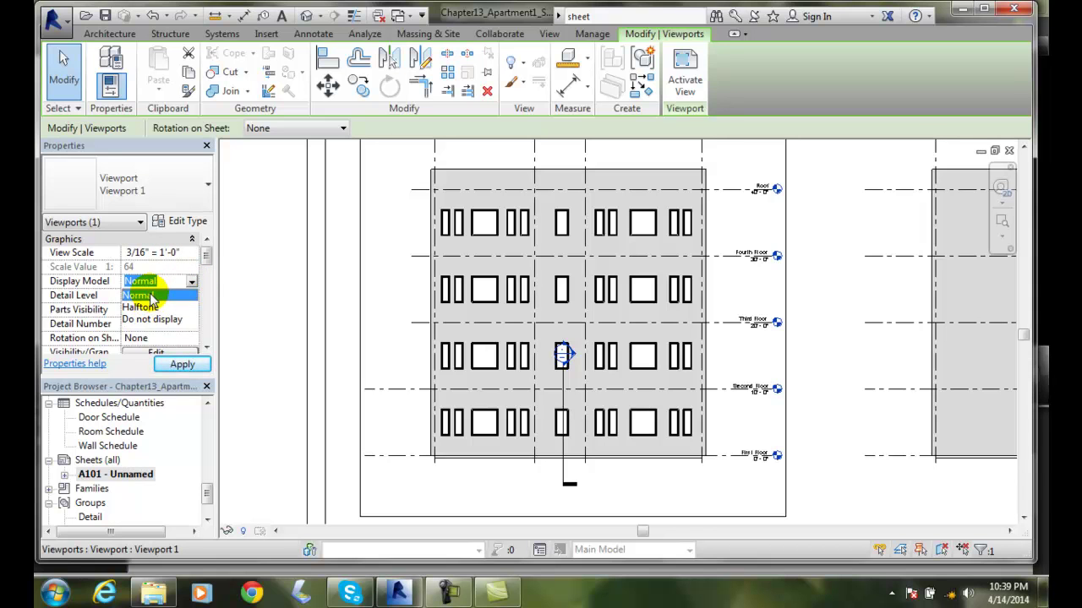
pyautogui.click(239, 285)
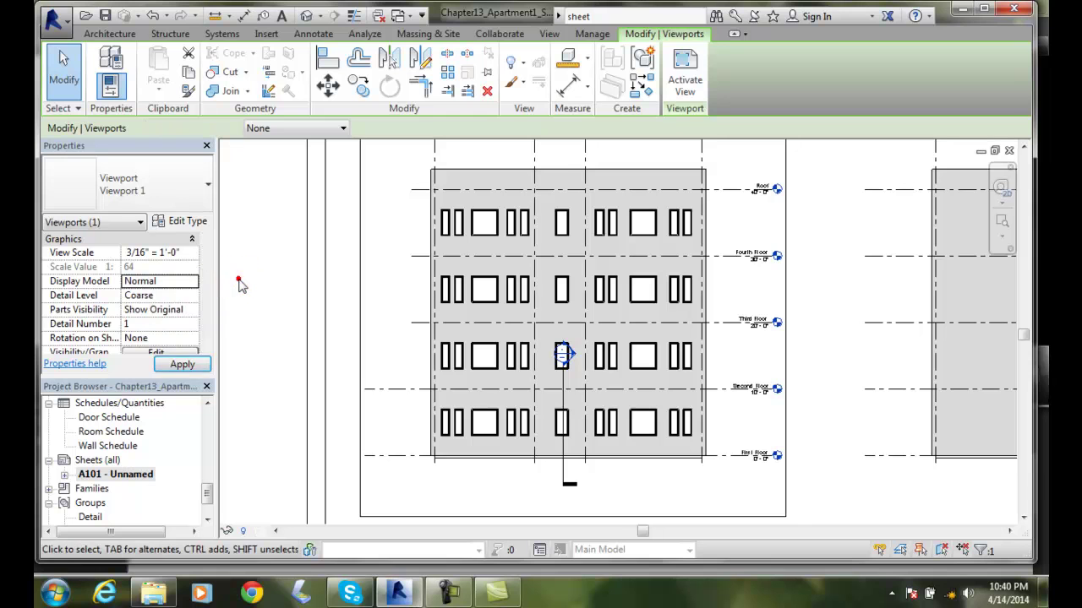
pyautogui.click(181, 295)
pyautogui.click(191, 296)
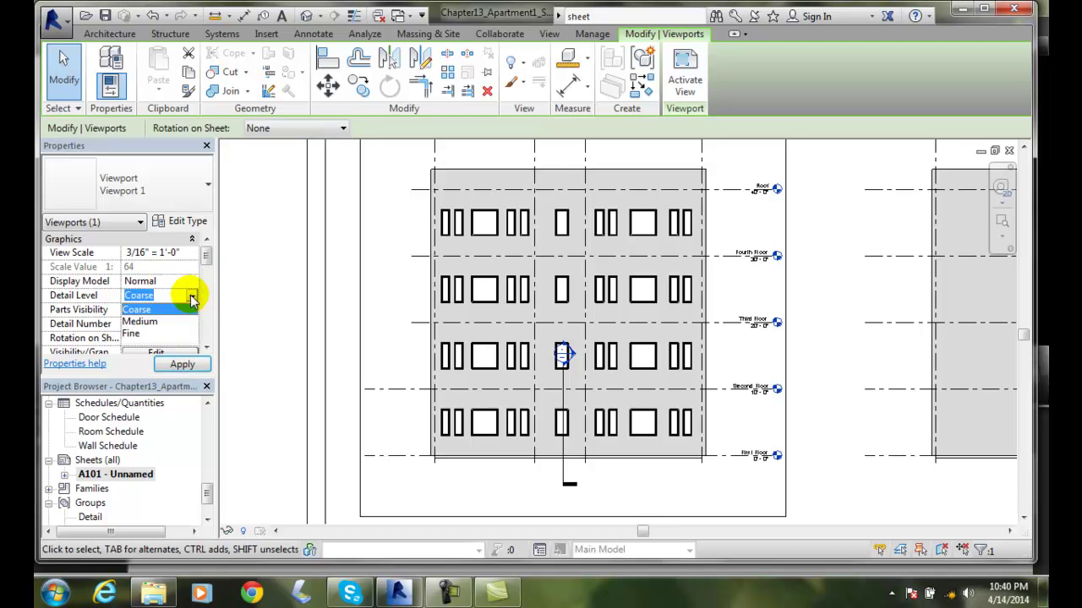
pyautogui.click(131, 334)
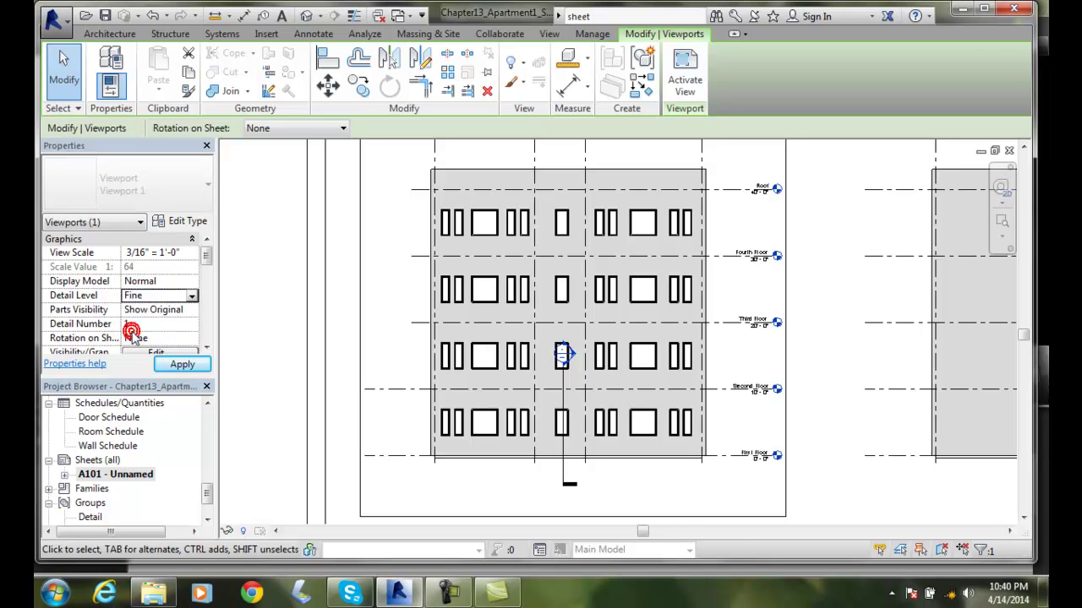
pyautogui.click(181, 365)
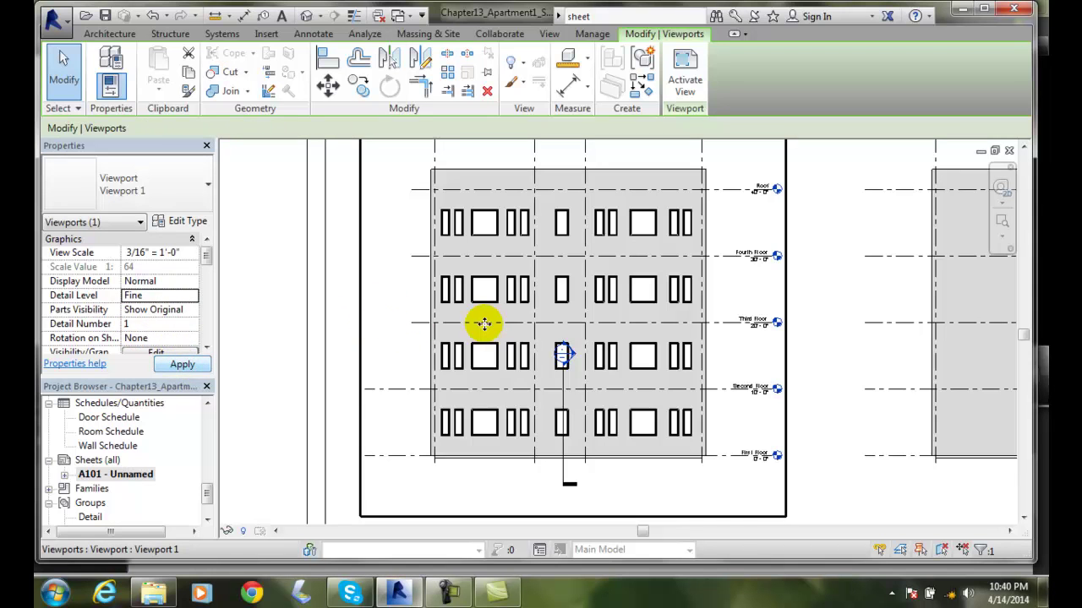
pyautogui.click(184, 302)
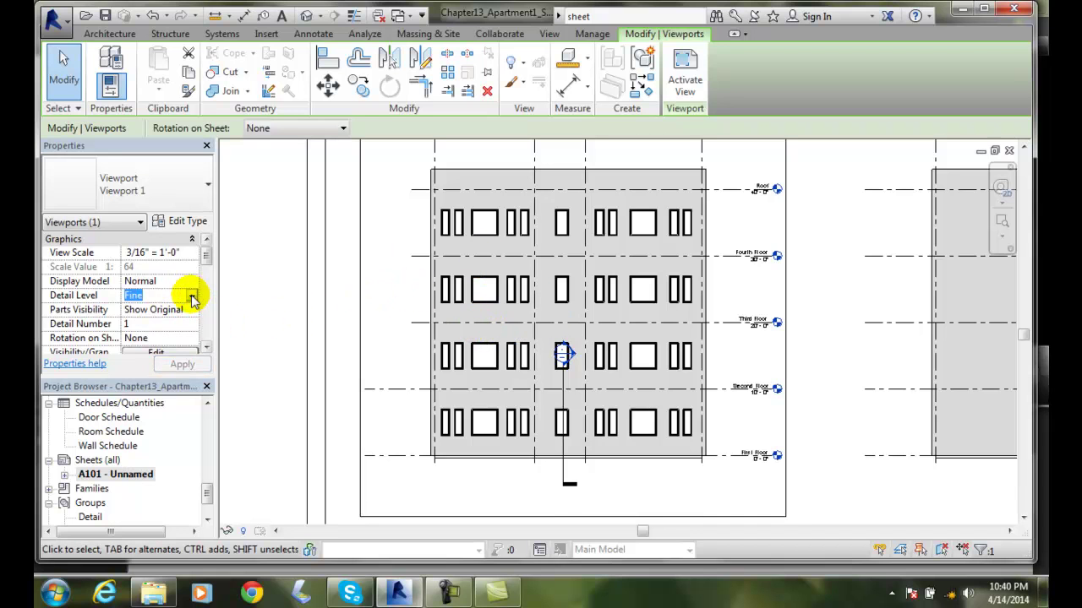
pyautogui.click(191, 296)
pyautogui.click(139, 310)
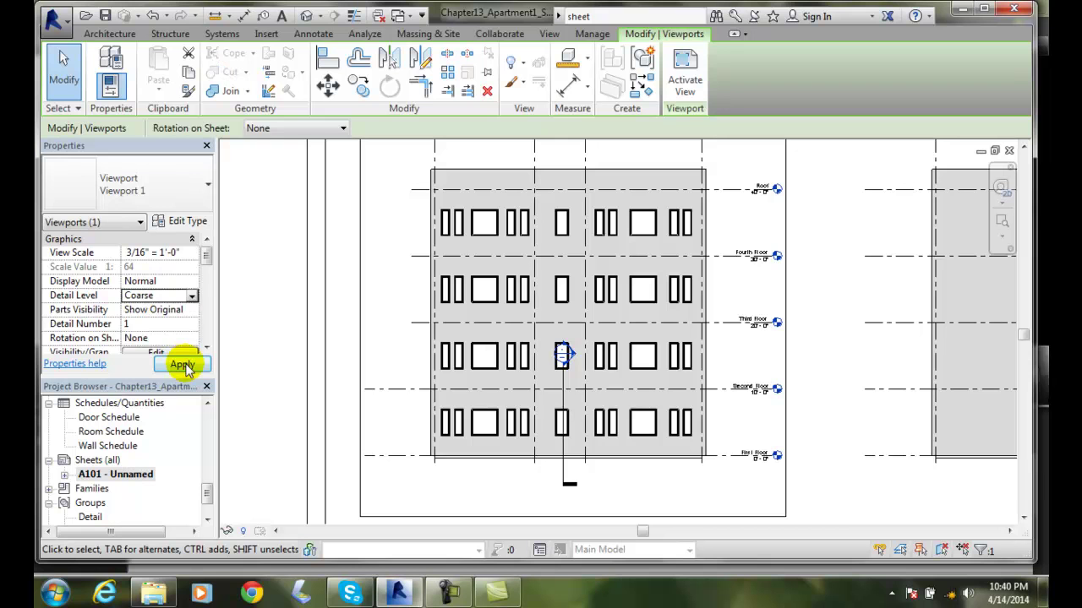
pyautogui.click(182, 364)
# - Set the left viewport's Title on Sheet to 'North Elevation' and apply it
pyautogui.moveTo(209, 260); pyautogui.dragTo(208, 270)
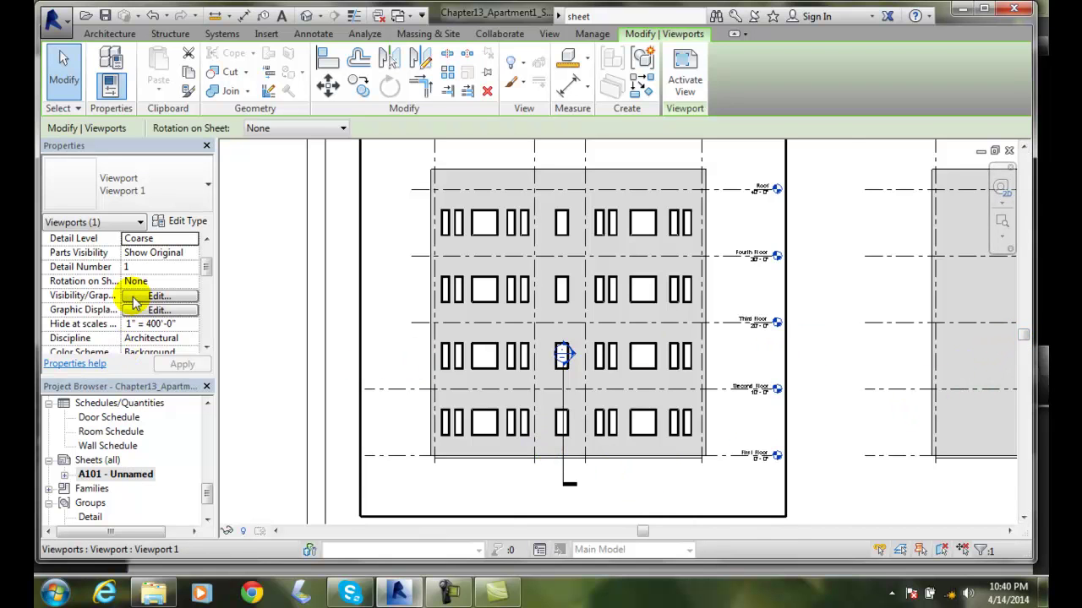
pyautogui.moveTo(208, 269); pyautogui.dragTo(208, 297)
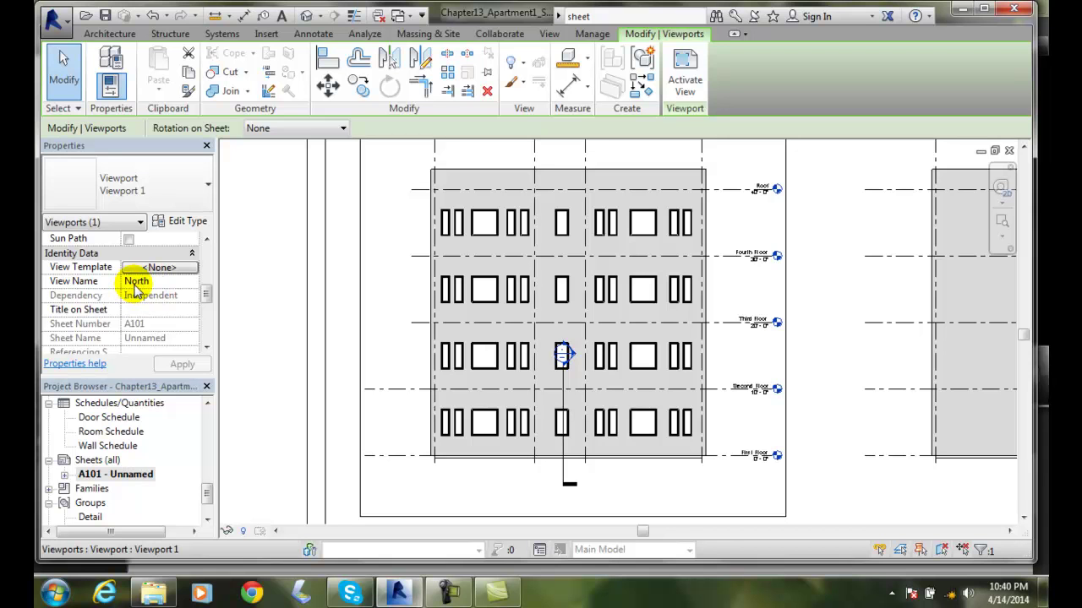
pyautogui.moveTo(1022, 336); pyautogui.dragTo(1023, 369)
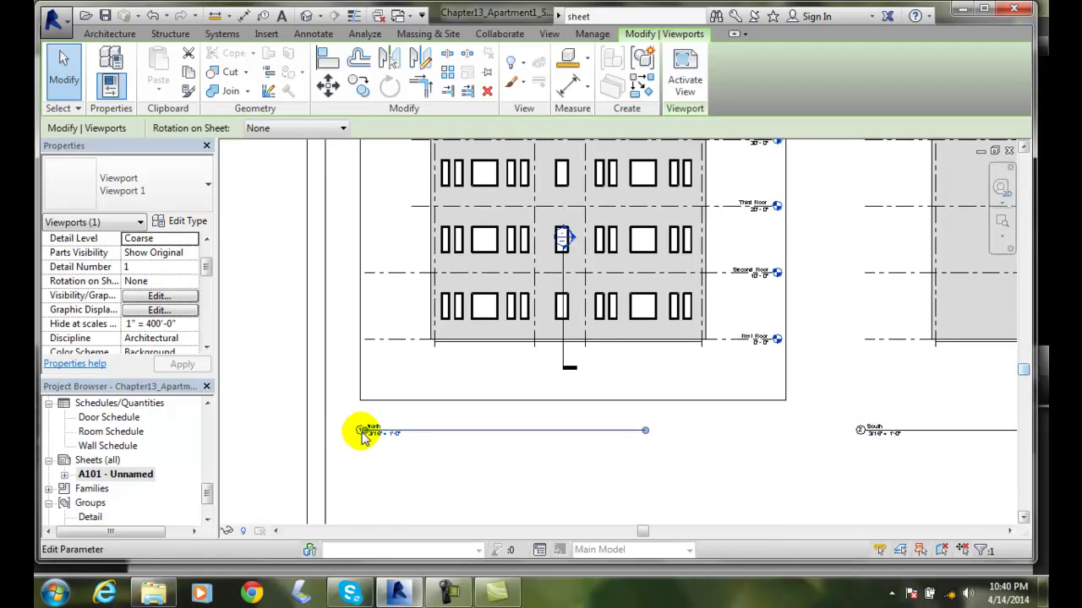
pyautogui.scroll(3, 362, 435)
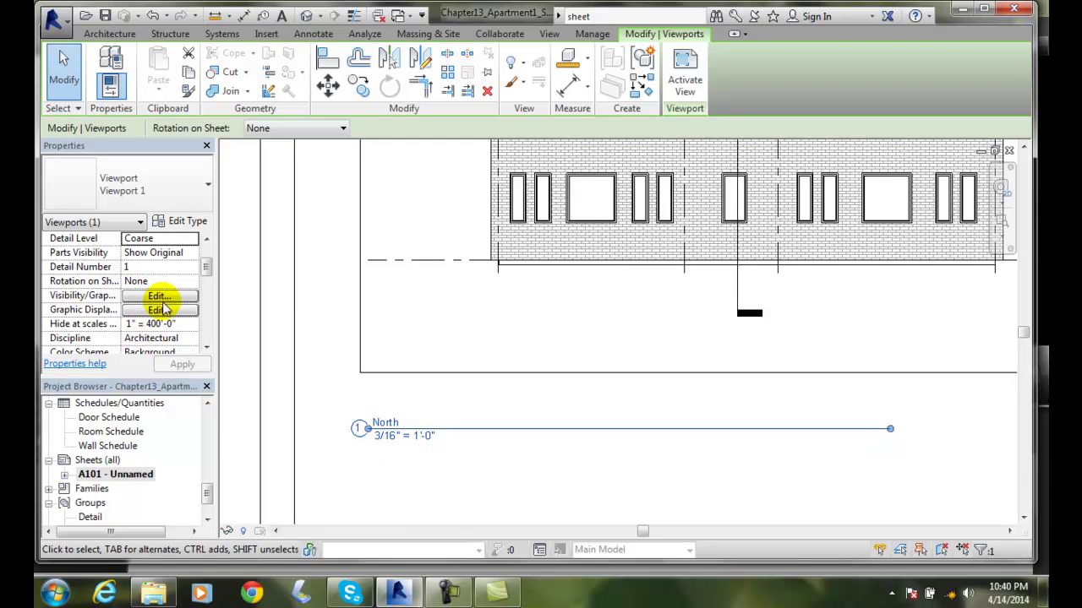
pyautogui.scroll(-2, 202, 269)
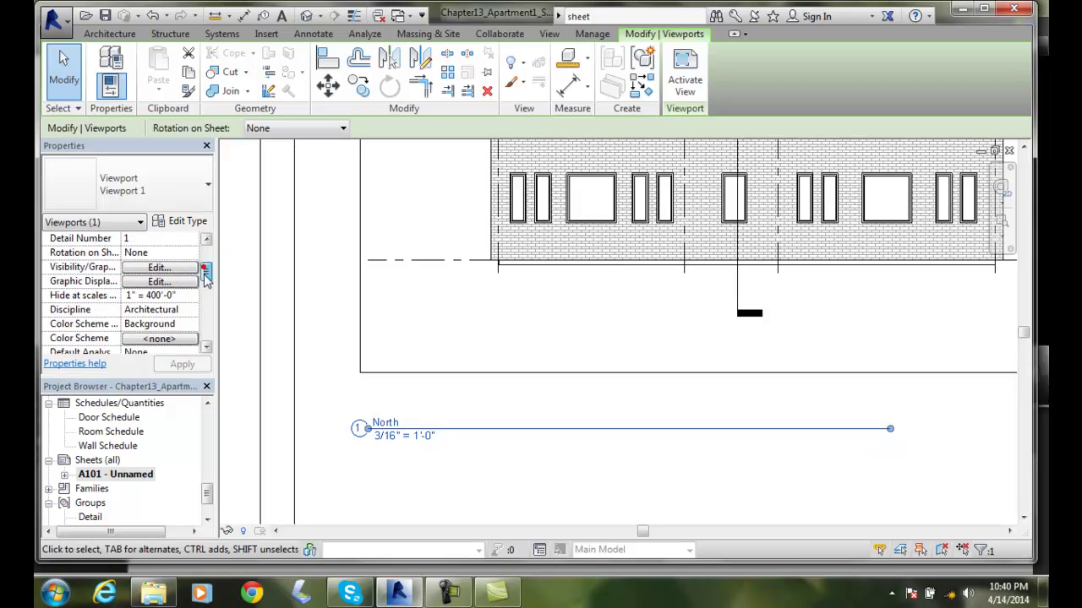
pyautogui.scroll(-1, 205, 286)
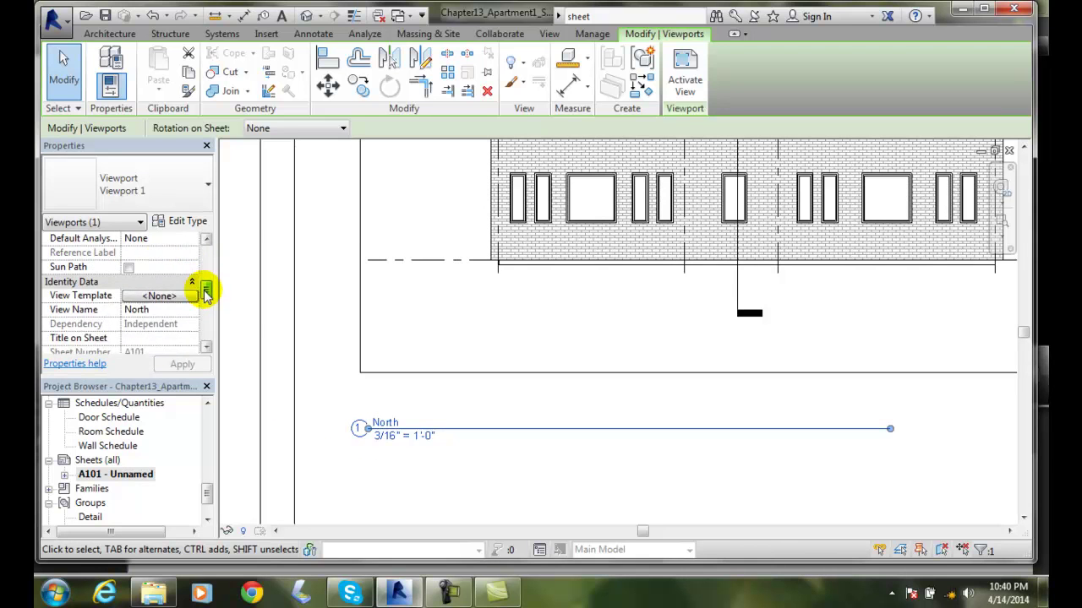
pyautogui.scroll(-1, 206, 293)
pyautogui.click(134, 325)
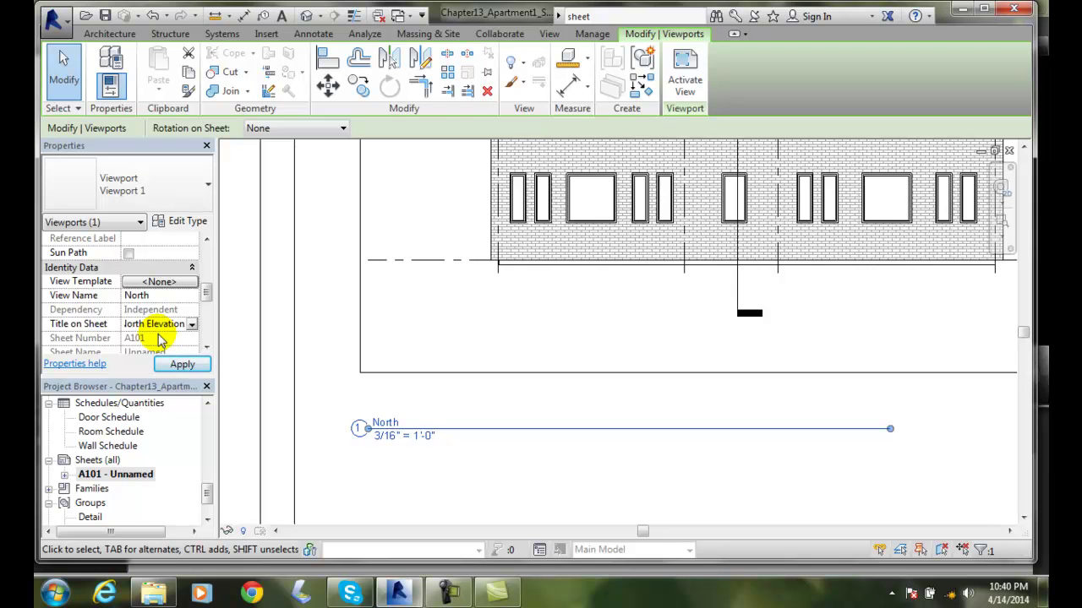
pyautogui.click(182, 365)
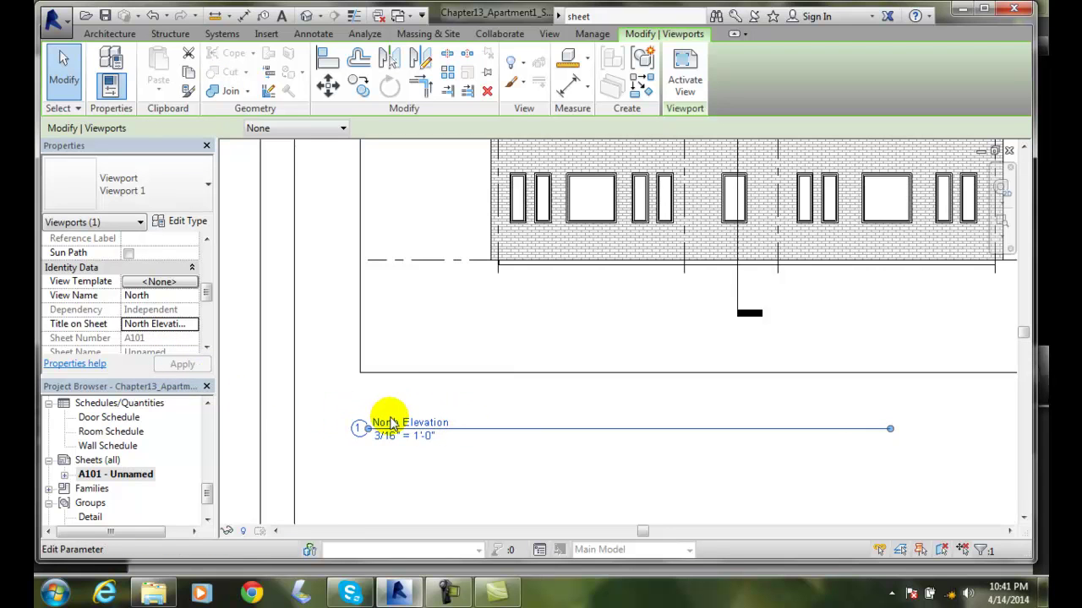
# - Deselect the viewport and review the sheet parameters: number A101, name Unnamed
pyautogui.press('Escape')
pyautogui.scroll(5, 208, 465)
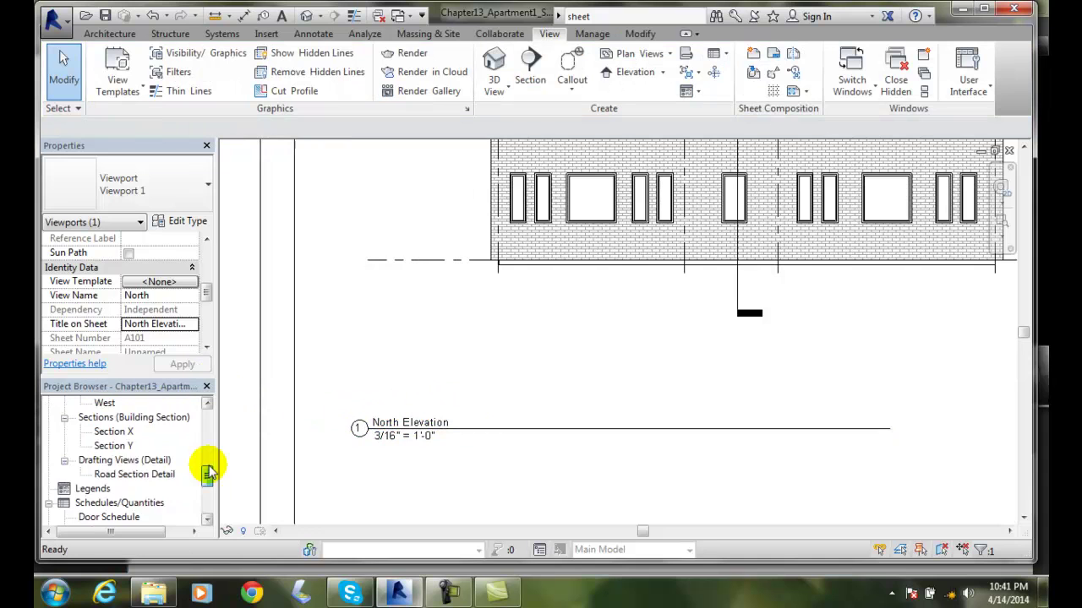
pyautogui.scroll(-2, 208, 452)
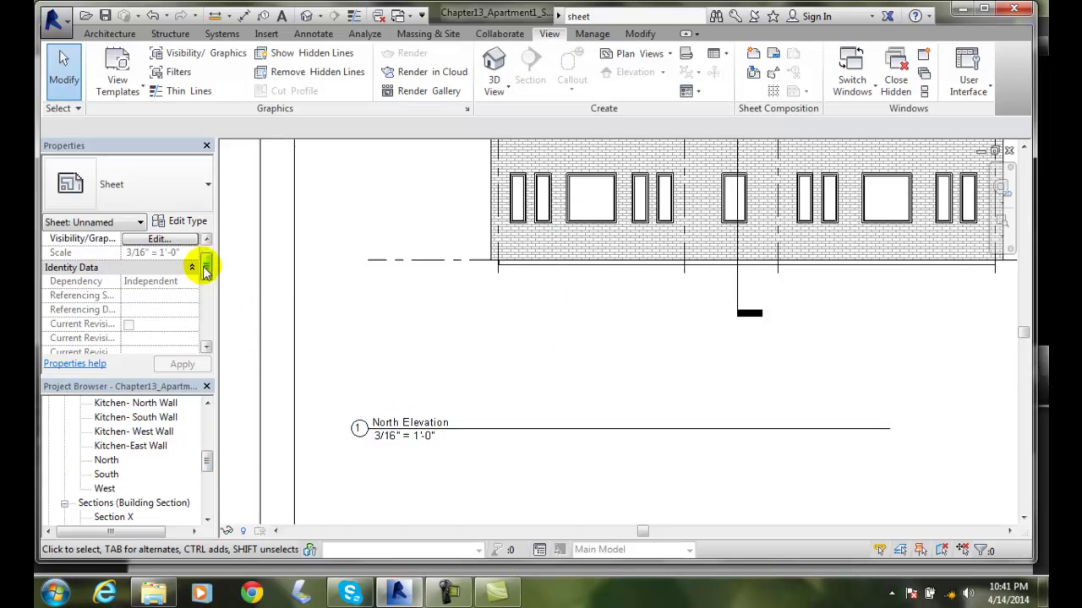
pyautogui.moveTo(206, 270); pyautogui.dragTo(201, 311)
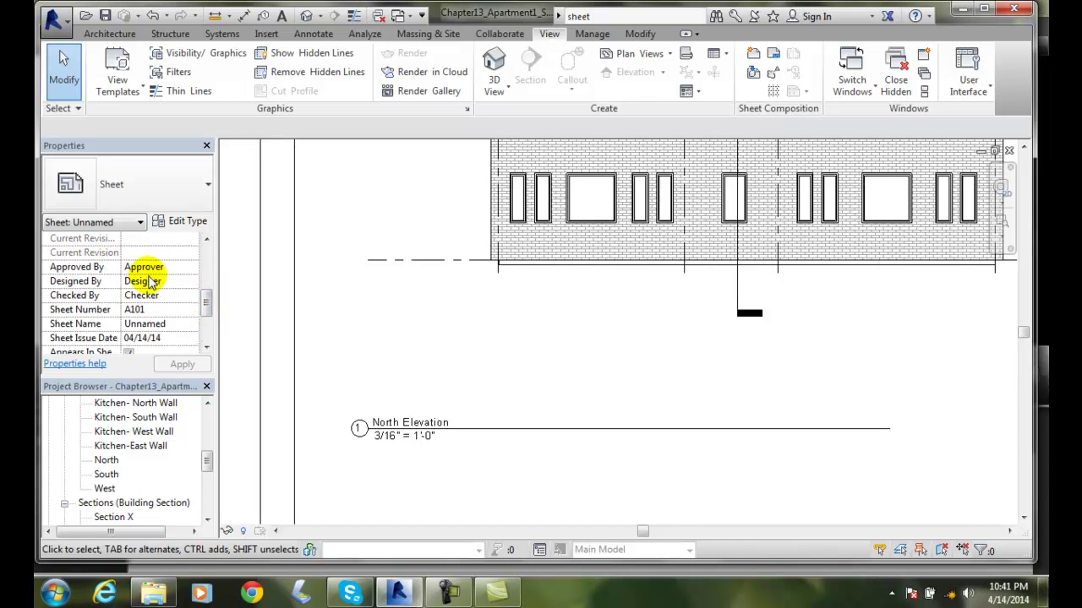
pyautogui.scroll(2, 206, 317)
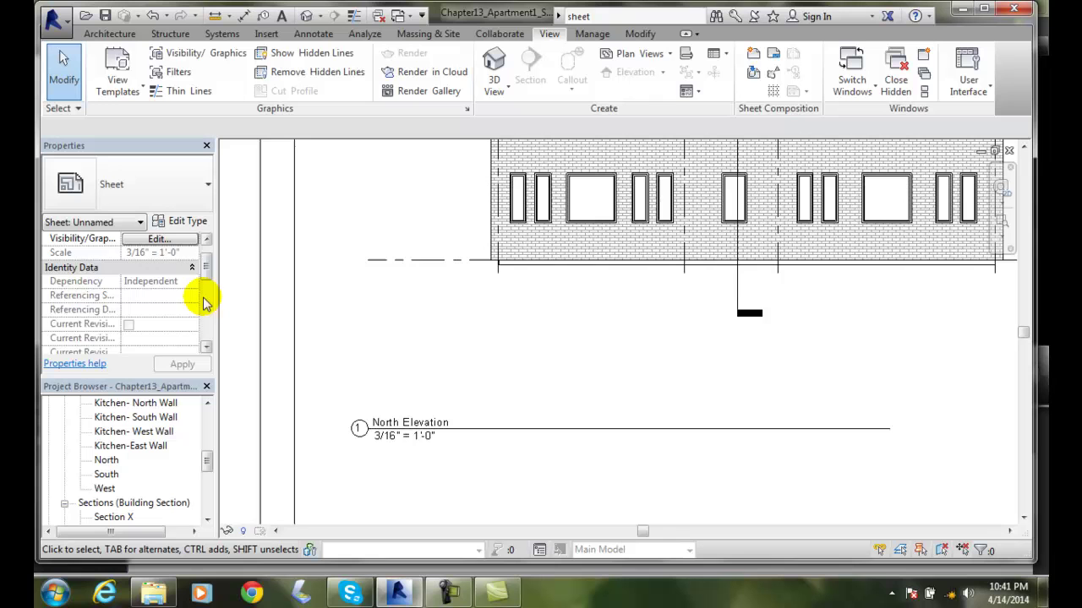
pyautogui.moveTo(205, 271)
pyautogui.mouseDown()
pyautogui.moveTo(193, 338)
pyautogui.moveTo(207, 269)
pyautogui.mouseUp()
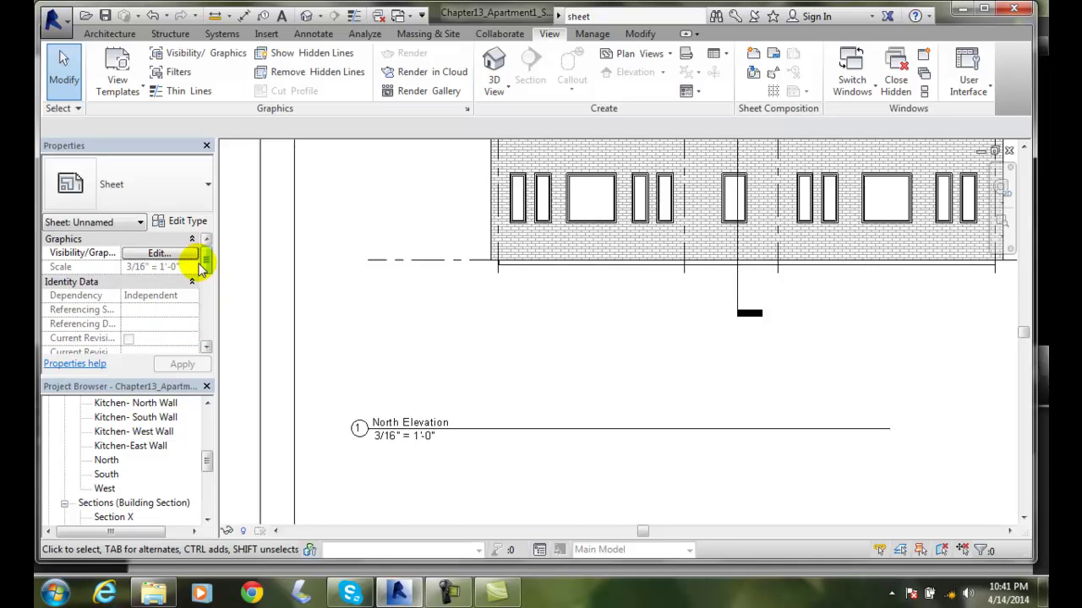
# - Review the North Elevation viewport's properties, then pan right to the South viewport
pyautogui.click(420, 343)
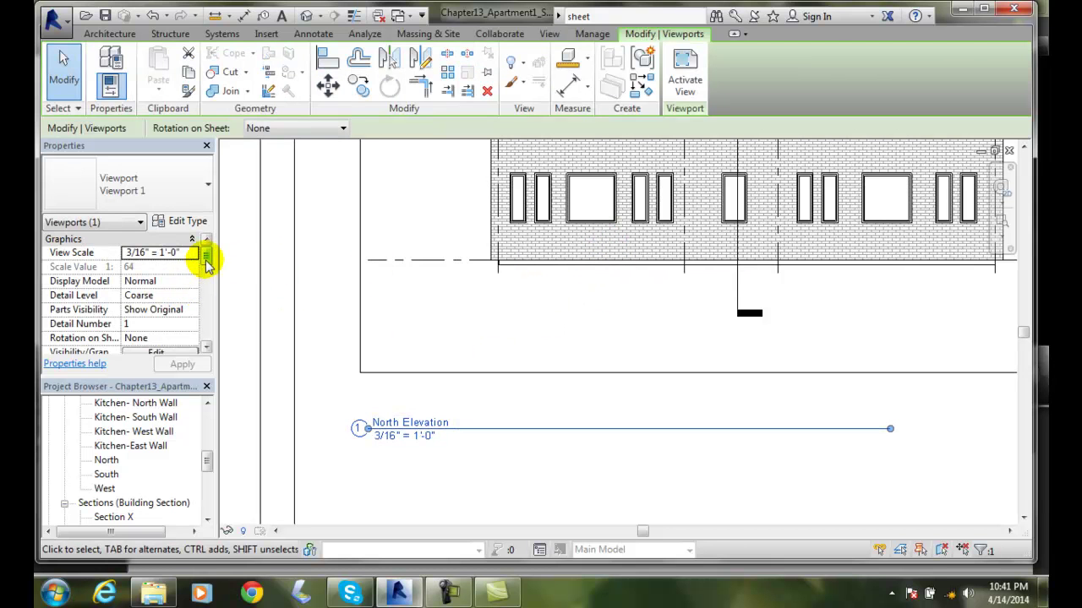
pyautogui.scroll(-2, 207, 264)
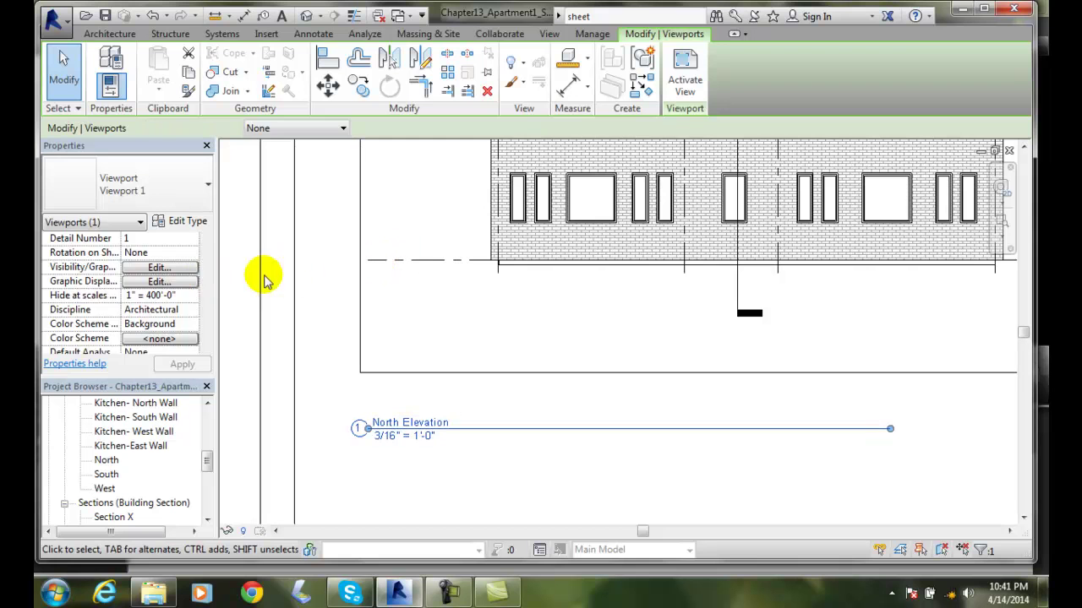
pyautogui.scroll(2, 208, 265)
pyautogui.moveTo(206, 265)
pyautogui.mouseDown()
pyautogui.moveTo(197, 336)
pyautogui.moveTo(208, 256)
pyautogui.mouseUp()
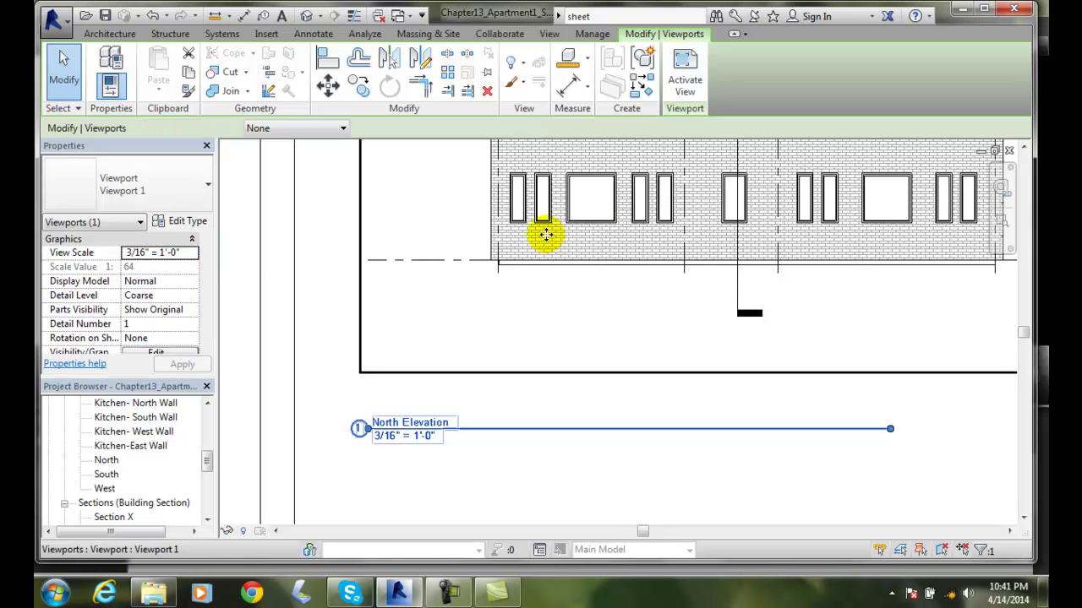
pyautogui.click(712, 476)
pyautogui.moveTo(643, 534); pyautogui.dragTo(890, 515)
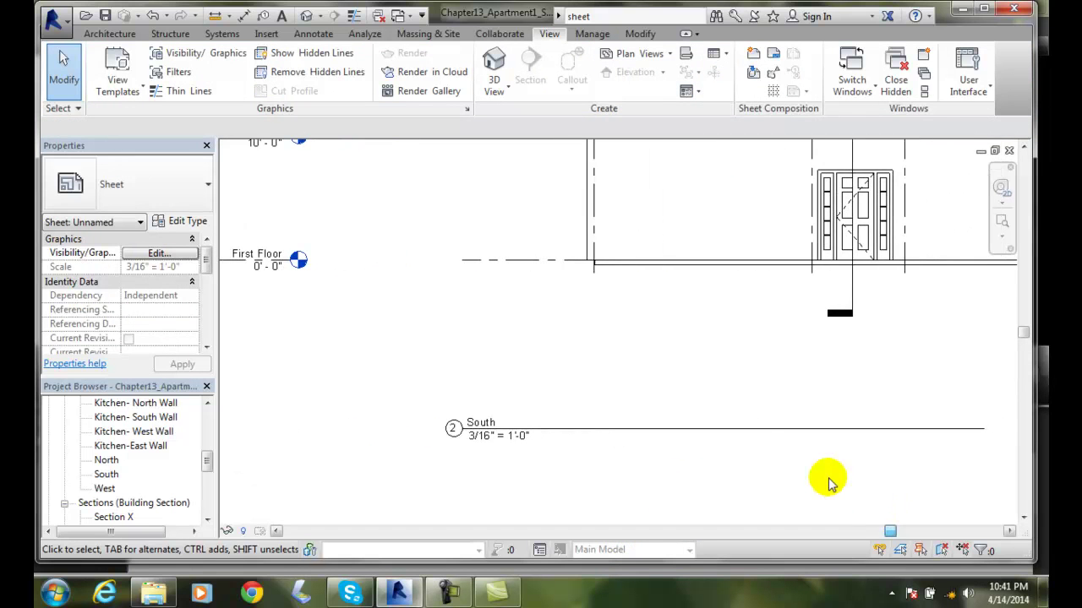
# - Select the South viewport and set its Title on Sheet to 'South Elevation'
pyautogui.click(693, 238)
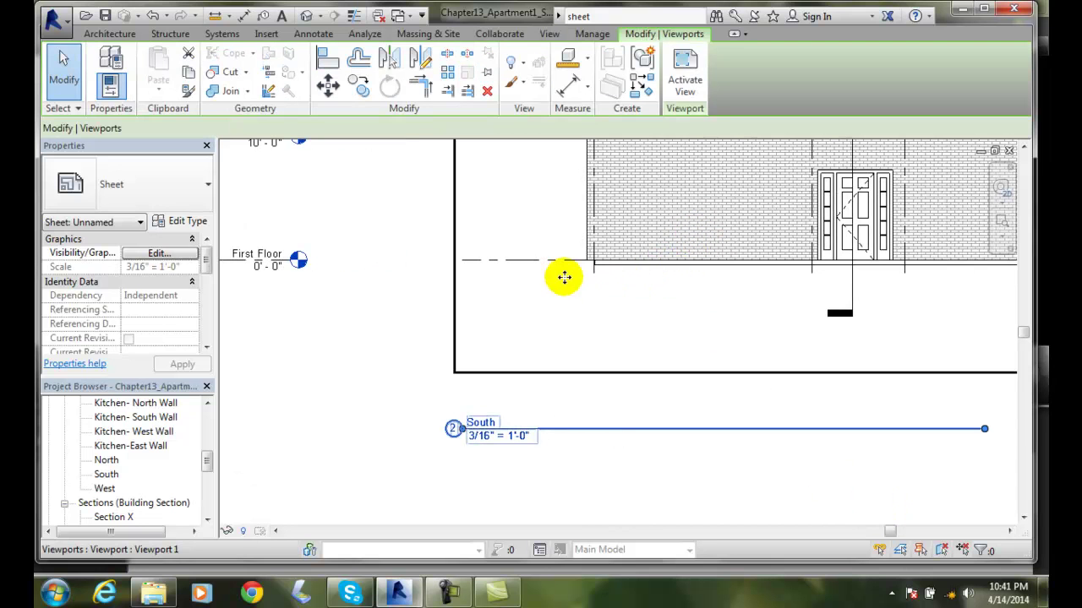
pyautogui.click(465, 267)
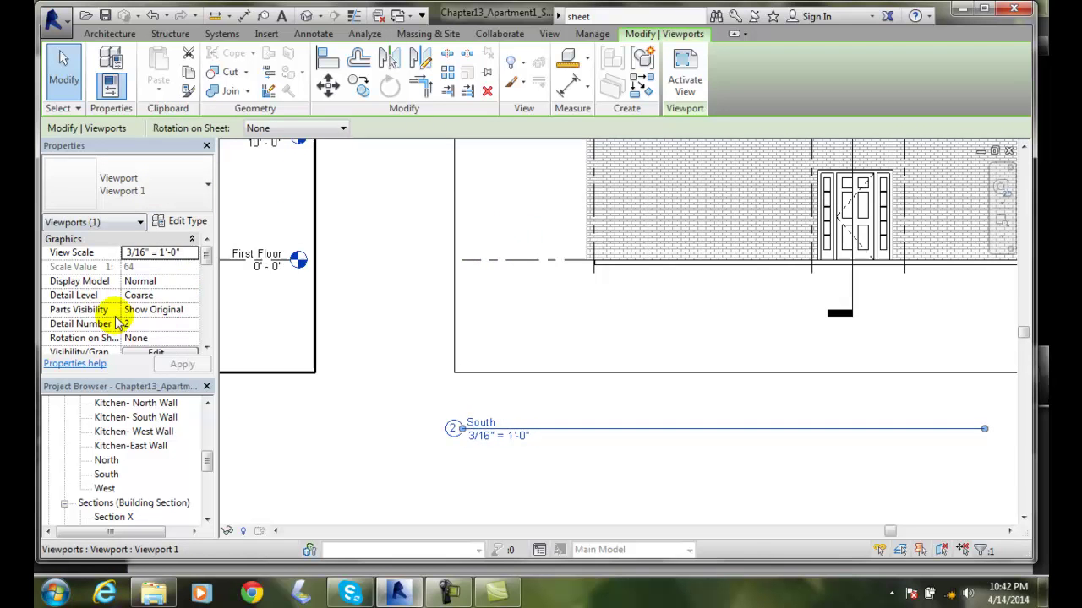
pyautogui.moveTo(206, 254); pyautogui.dragTo(205, 303)
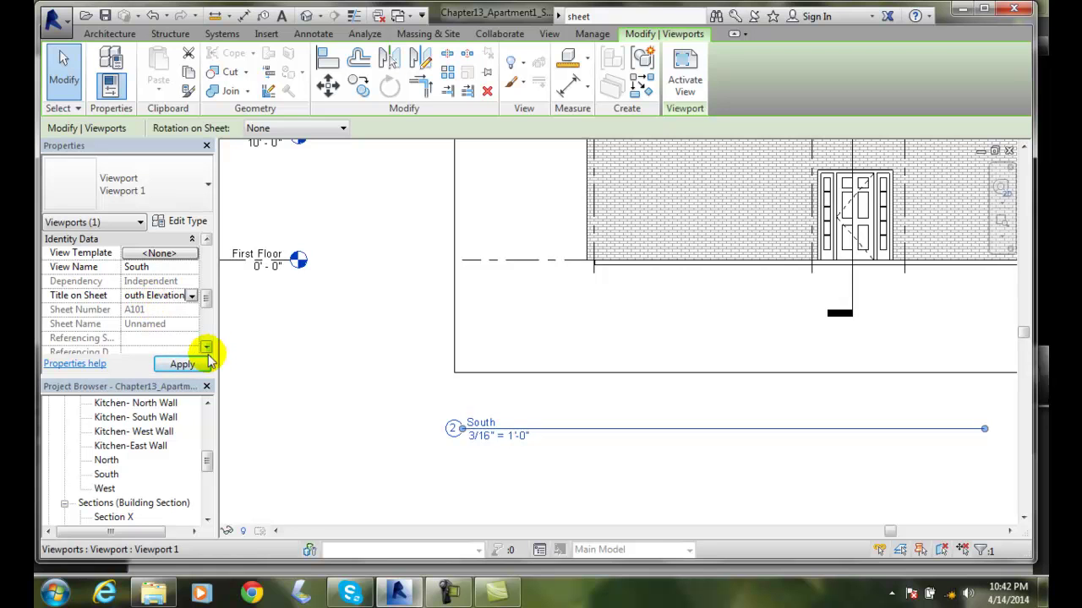
pyautogui.click(182, 365)
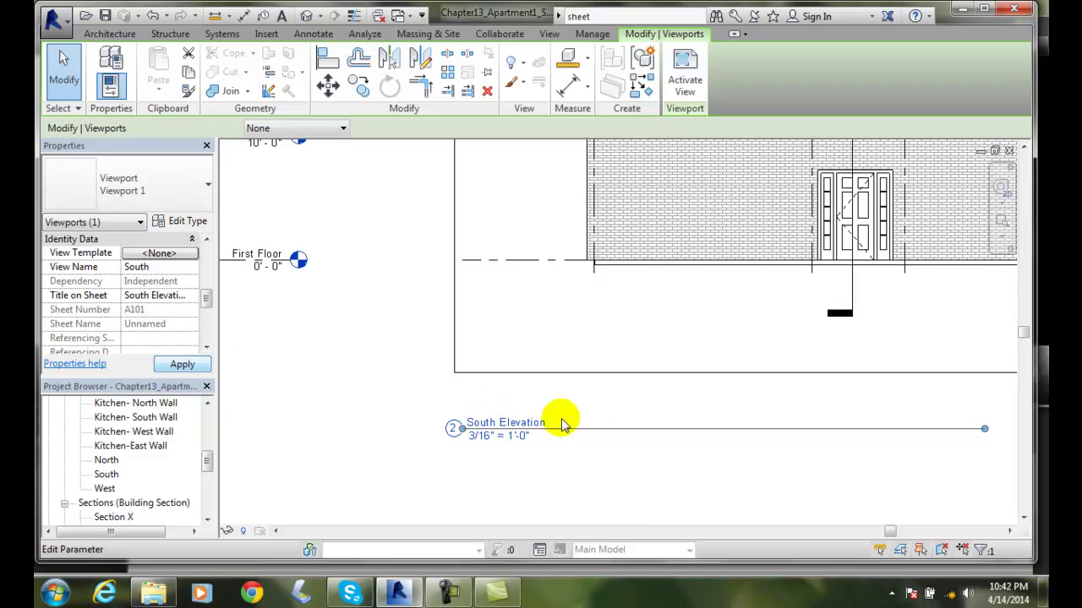
pyautogui.scroll(-3, 635, 432)
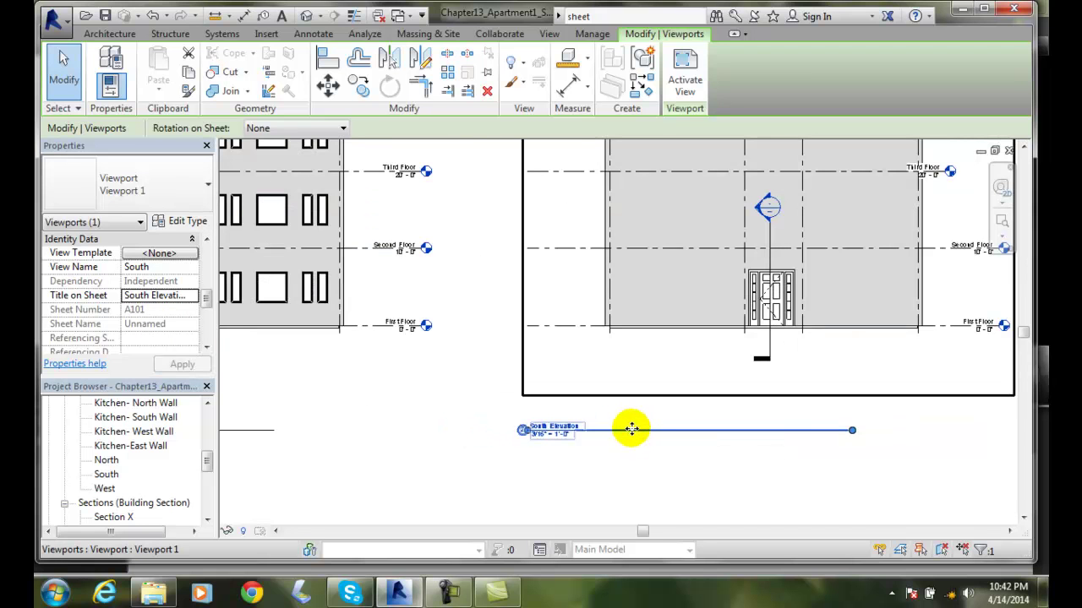
pyautogui.scroll(5, 555, 451)
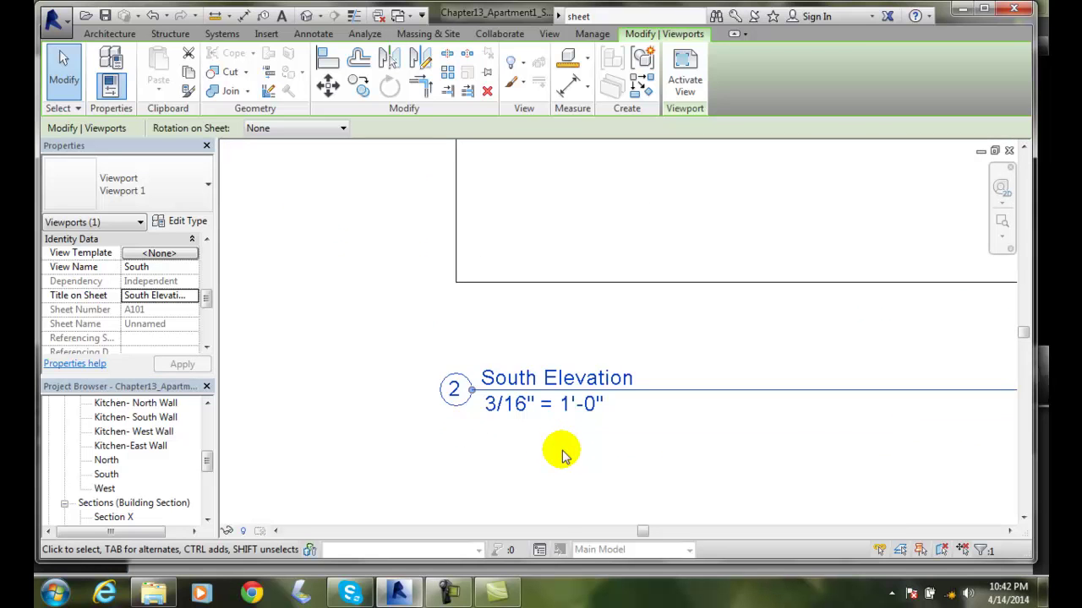
pyautogui.scroll(2, 564, 455)
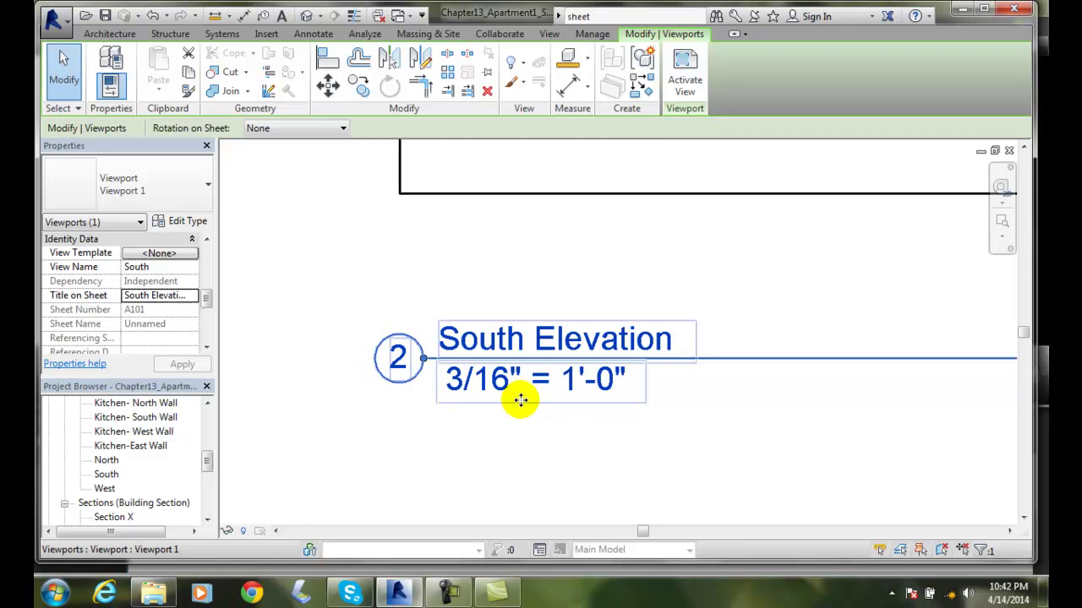
pyautogui.scroll(-5, 526, 404)
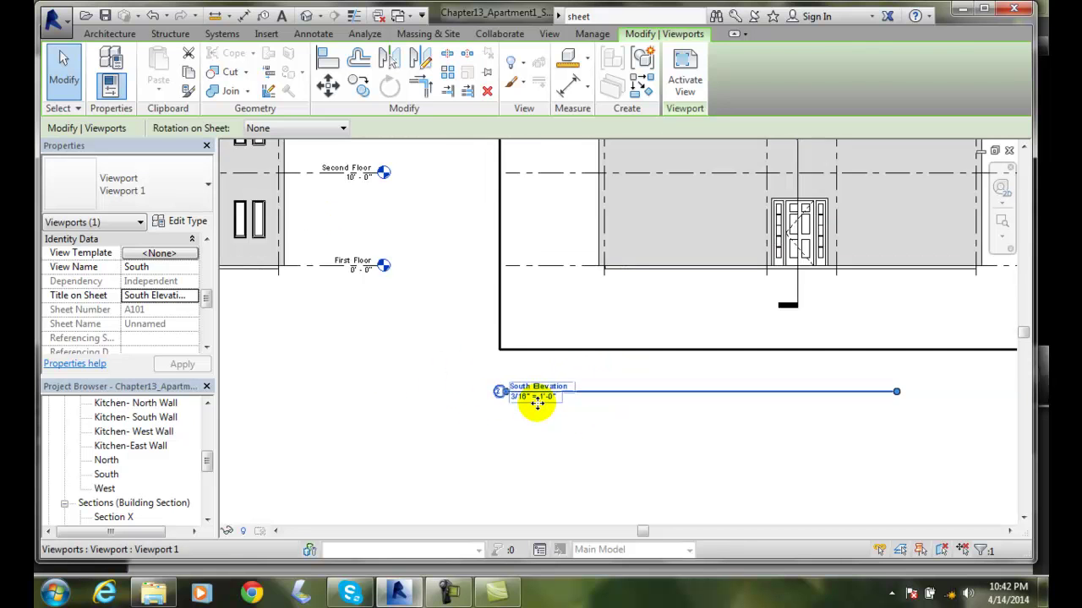
pyautogui.scroll(-8, 667, 405)
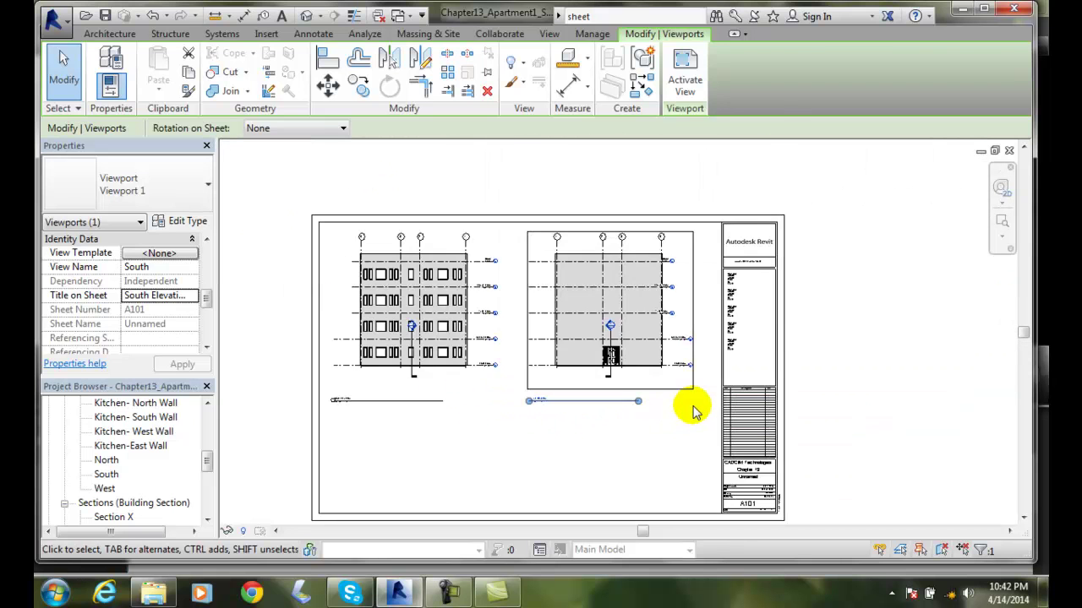
pyautogui.scroll(1, 626, 414)
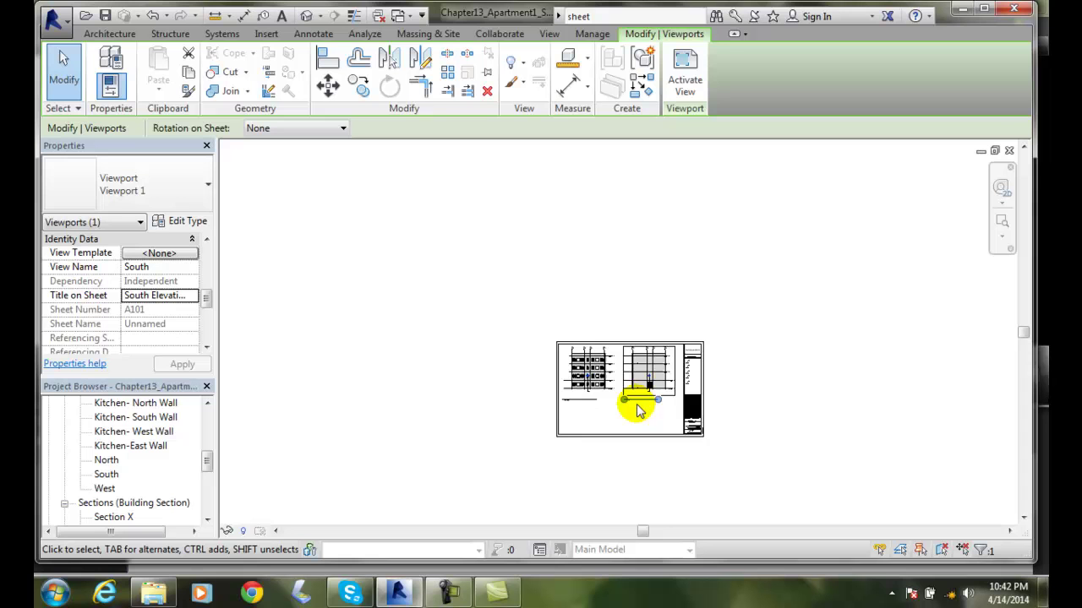
pyautogui.scroll(3, 657, 397)
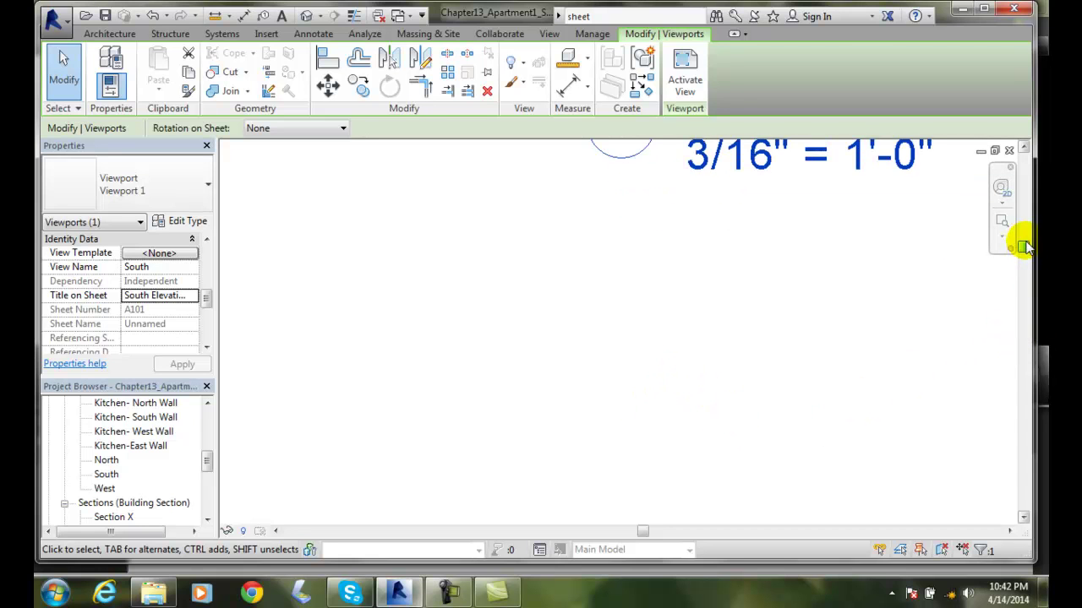
pyautogui.moveTo(643, 531); pyautogui.dragTo(745, 531)
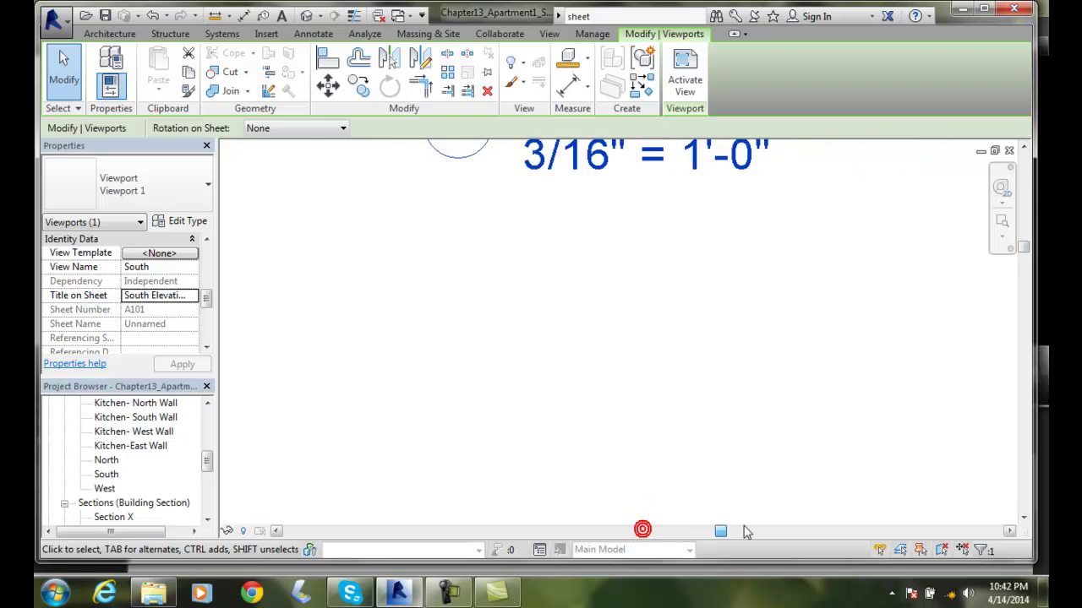
pyautogui.moveTo(1024, 247); pyautogui.dragTo(1024, 206)
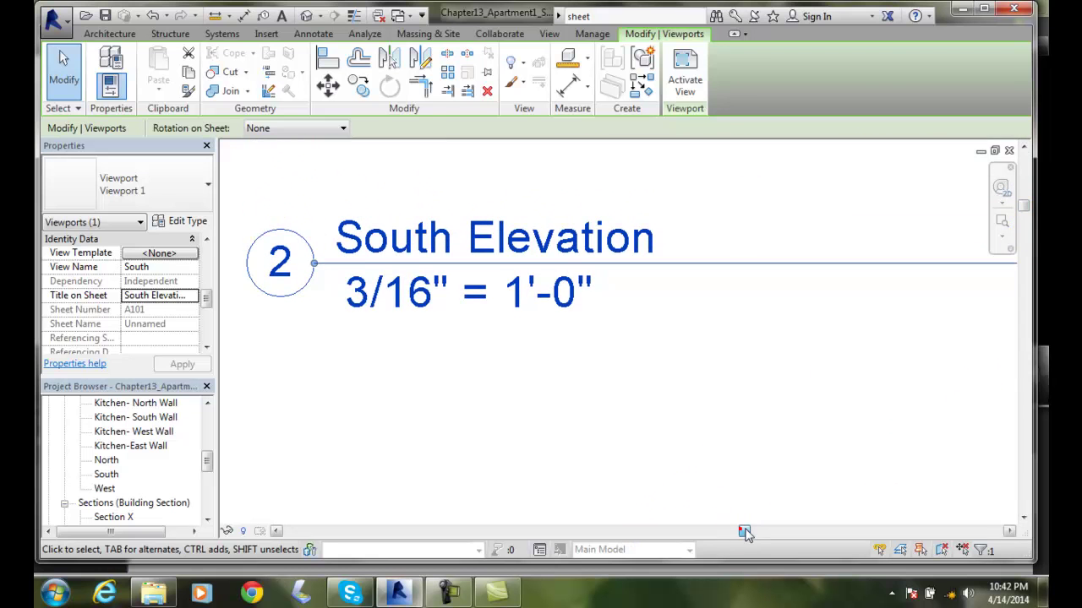
pyautogui.moveTo(744, 532); pyautogui.dragTo(1048, 516)
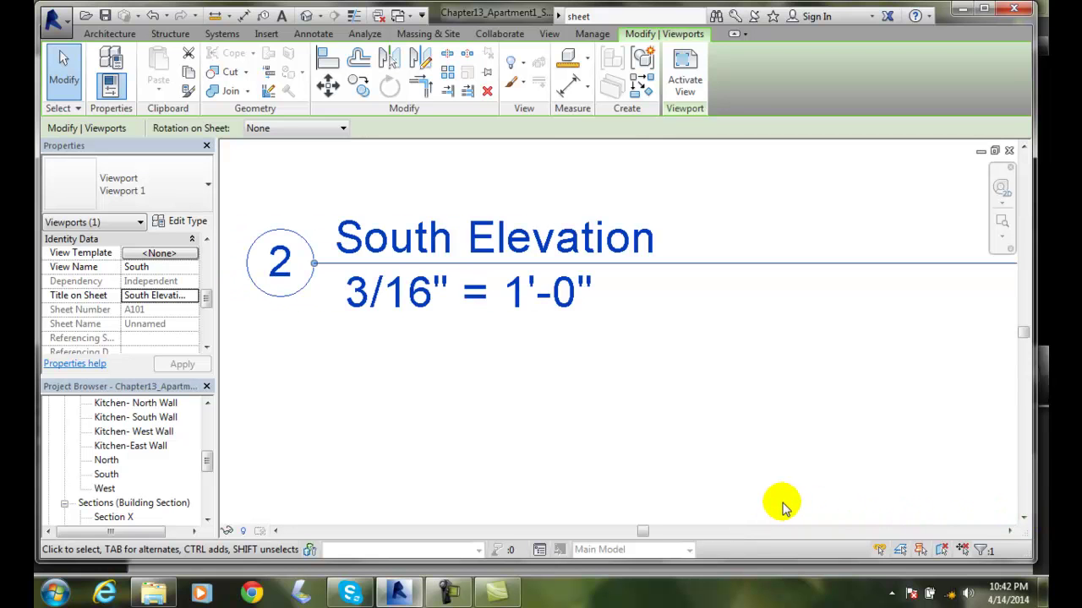
pyautogui.scroll(-2, 782, 505)
# - Drag the South Elevation viewport title slightly lower beneath the elevation
pyautogui.click(752, 473)
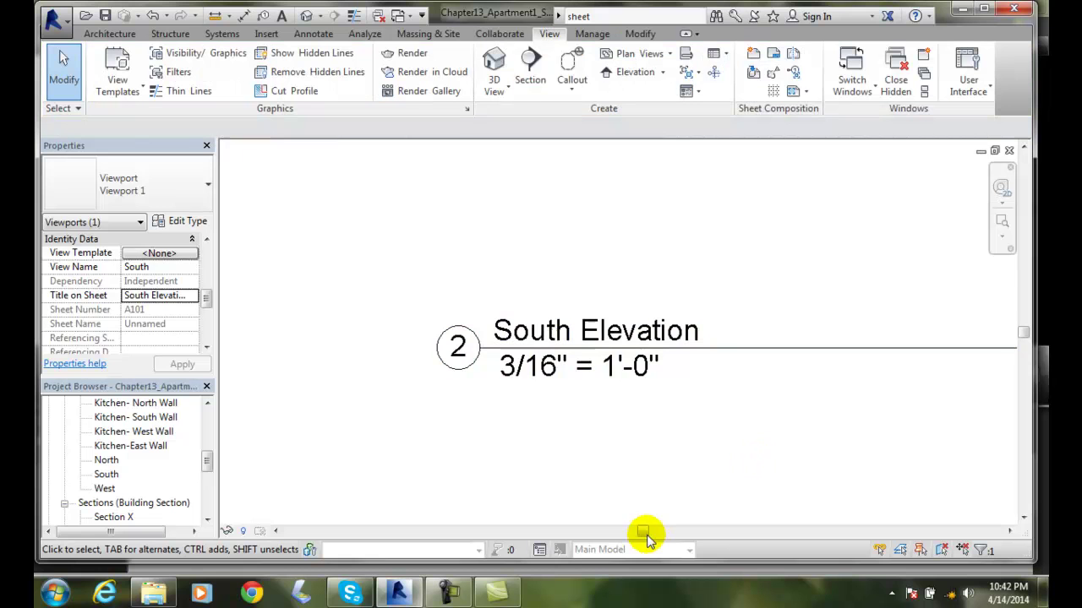
pyautogui.moveTo(645, 531); pyautogui.dragTo(772, 532)
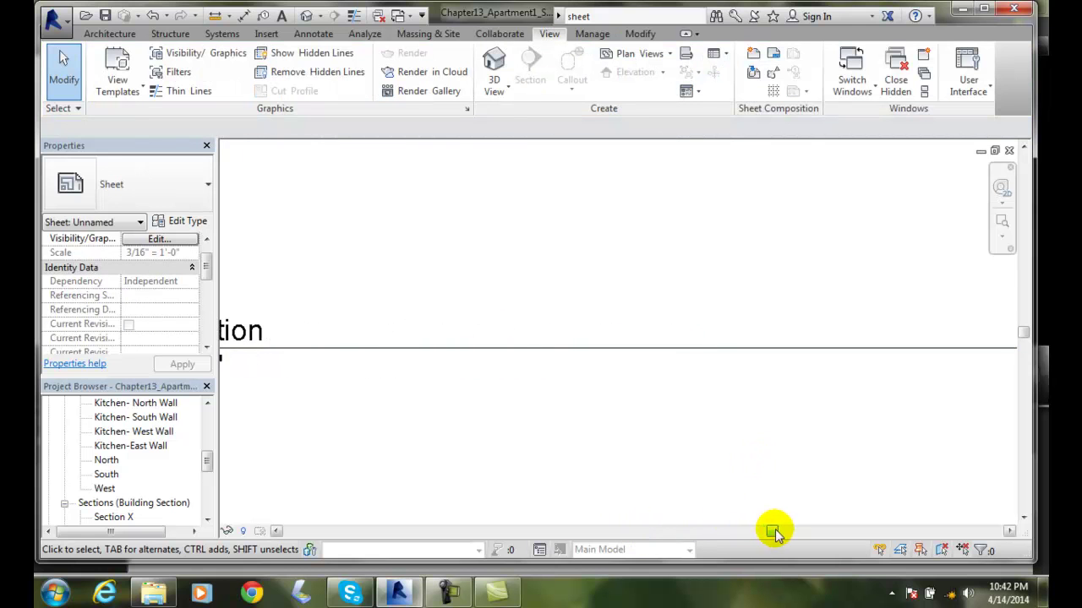
pyautogui.scroll(-4, 670, 463)
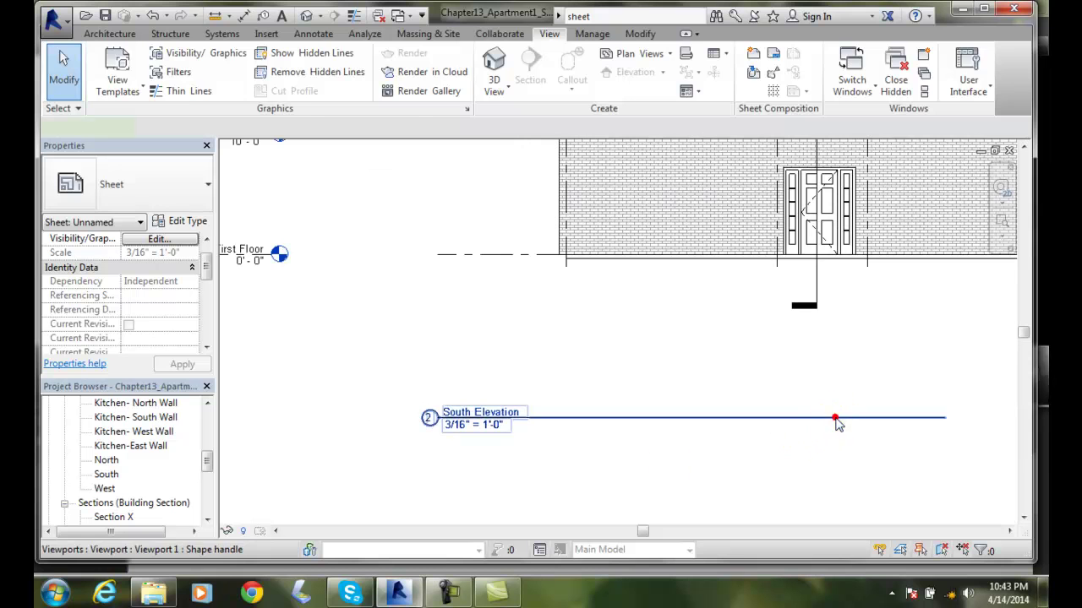
pyautogui.click(835, 421)
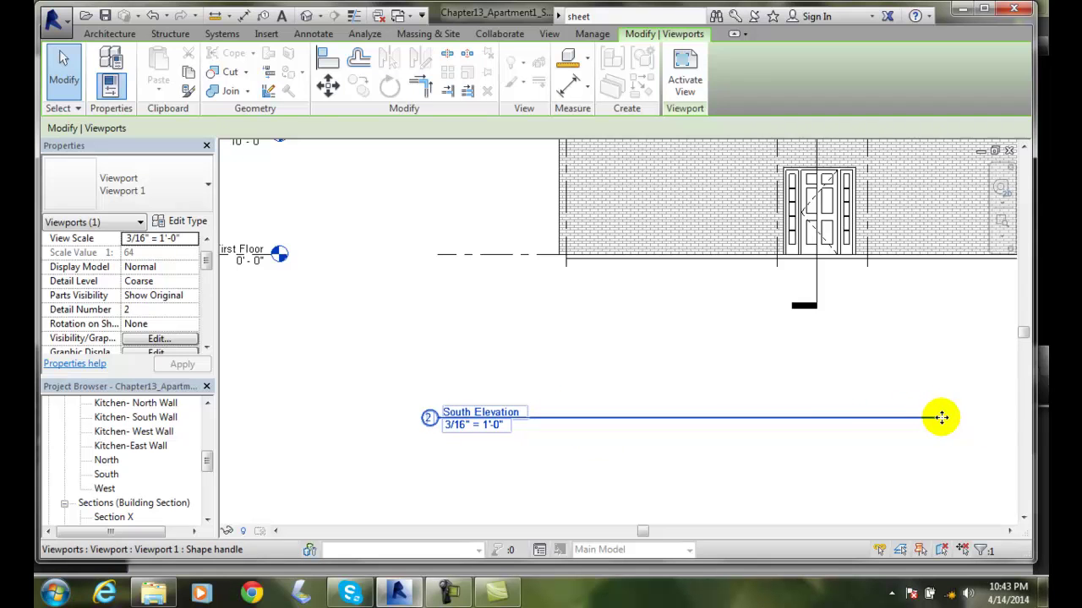
pyautogui.moveTo(834, 408)
pyautogui.mouseDown()
pyautogui.moveTo(840, 389)
pyautogui.moveTo(828, 425)
pyautogui.moveTo(836, 418)
pyautogui.mouseUp()
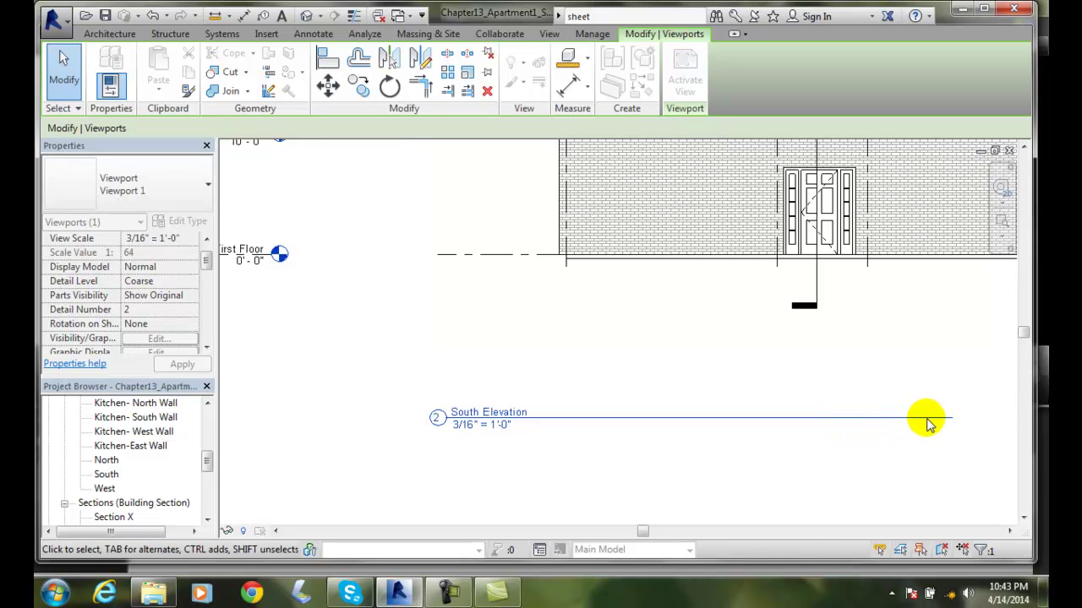
pyautogui.scroll(-1, 655, 468)
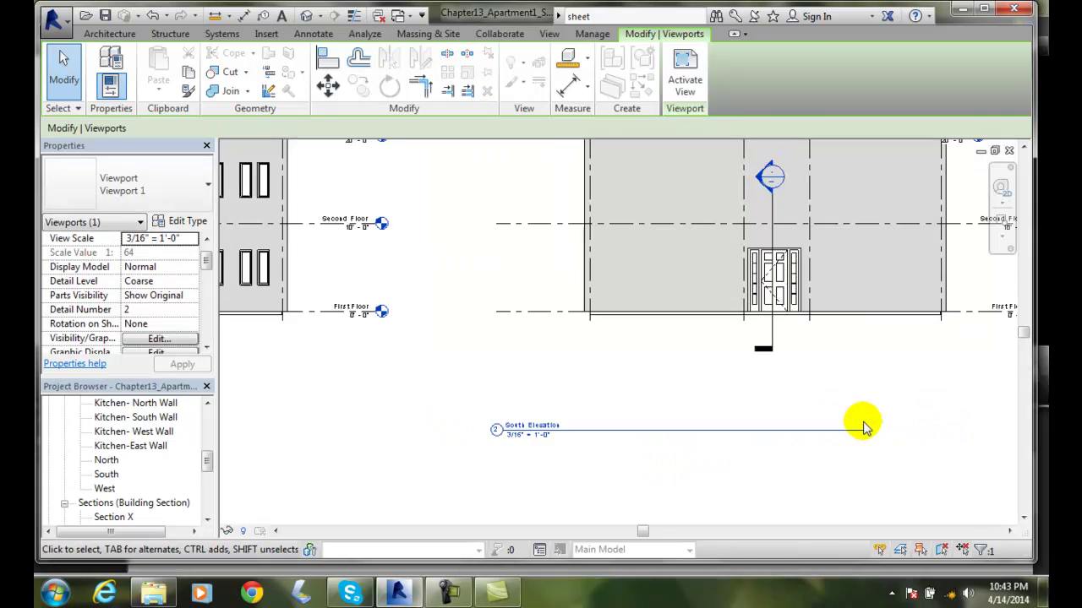
pyautogui.scroll(-1, 672, 457)
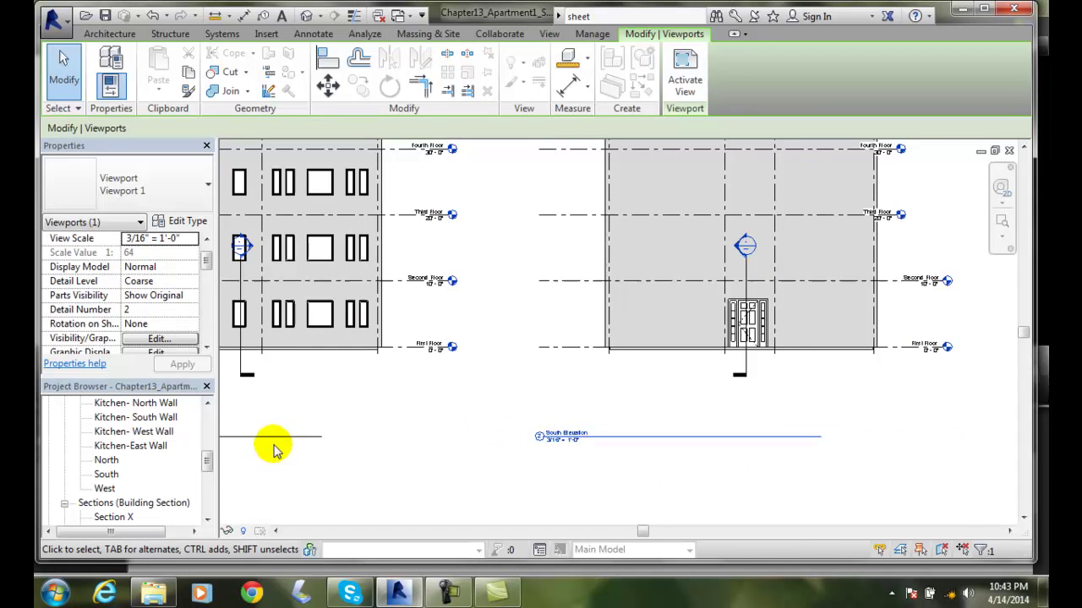
pyautogui.click(309, 437)
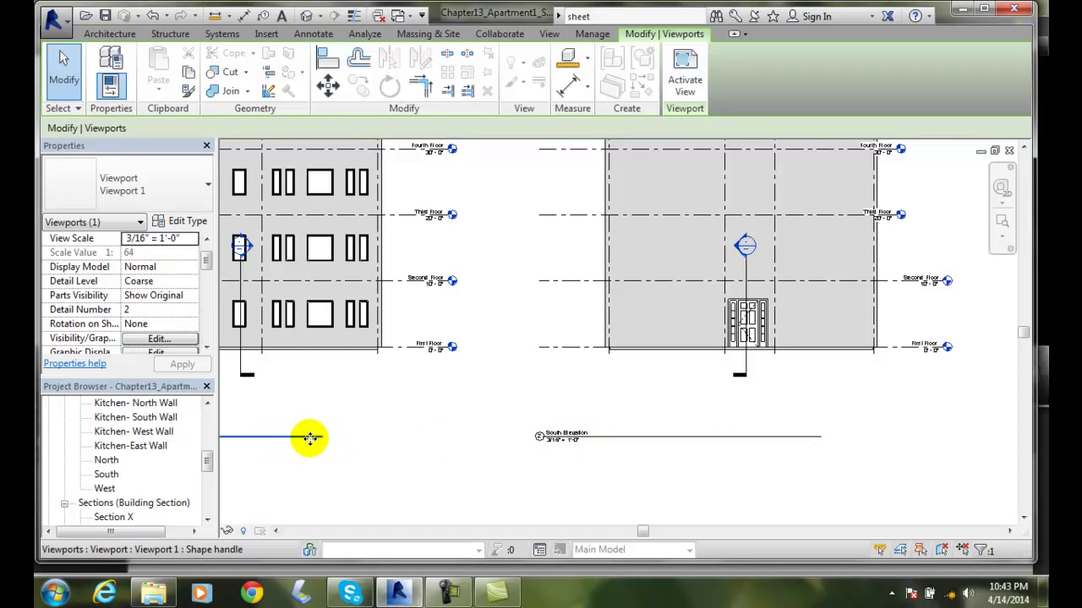
pyautogui.click(816, 437)
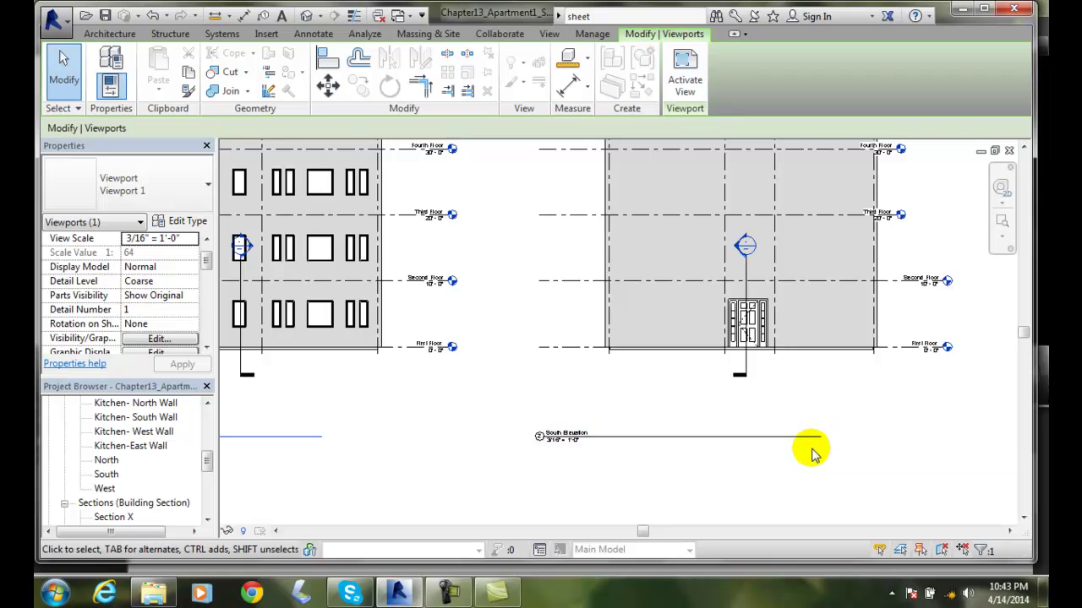
pyautogui.click(764, 322)
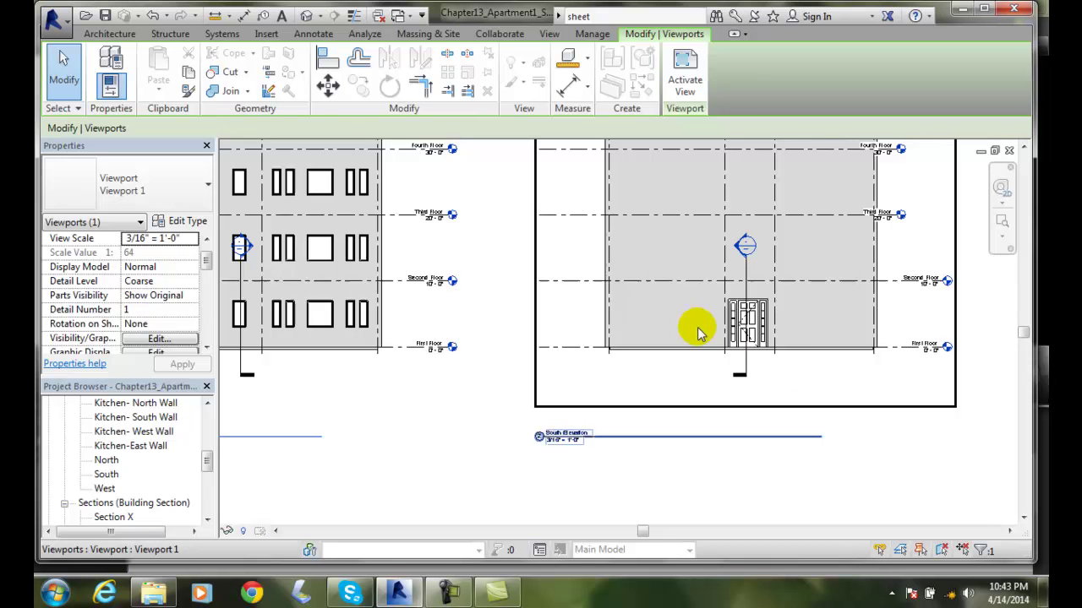
pyautogui.click(313, 140)
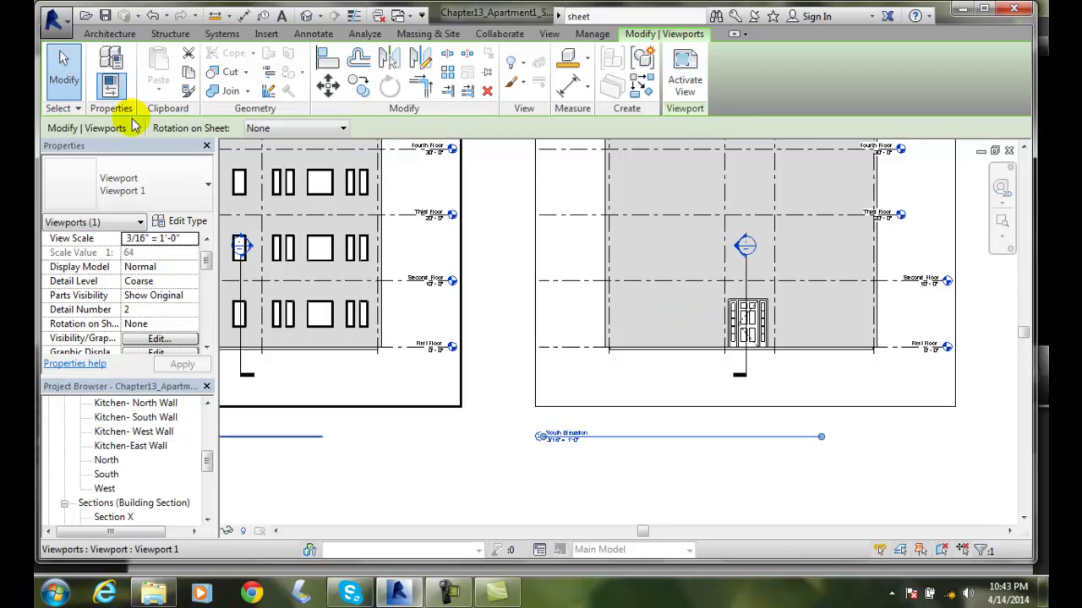